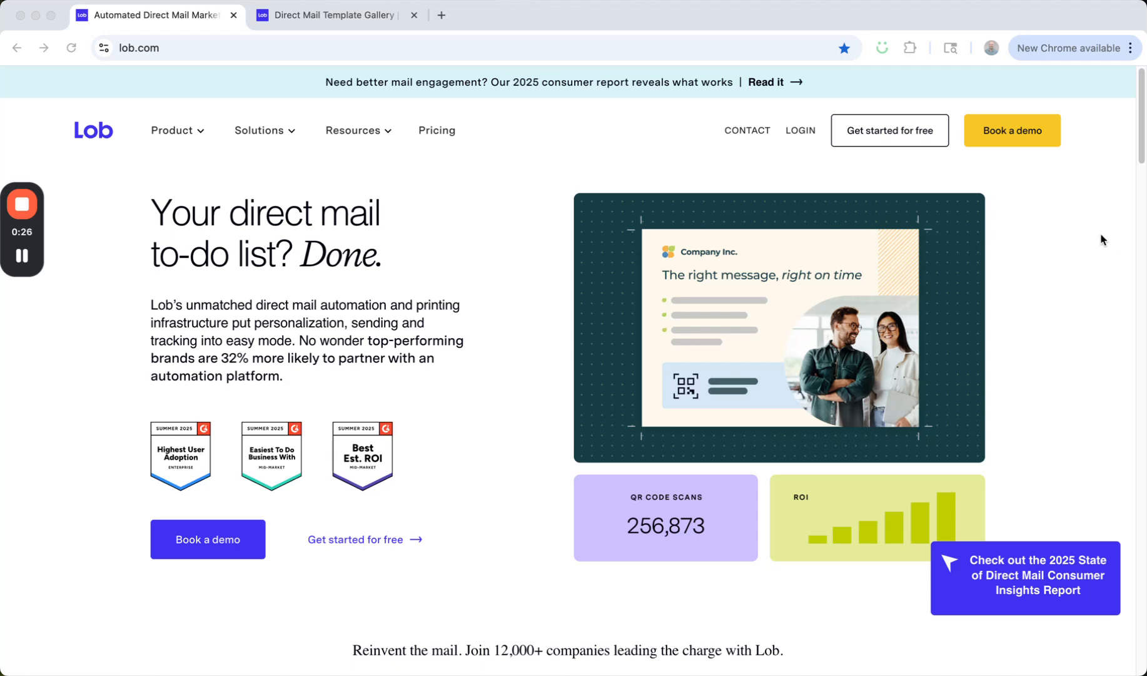
Log in to the Lob dashboard and open the Figma to Lob Plugin page from the integrations.
click(805, 140)
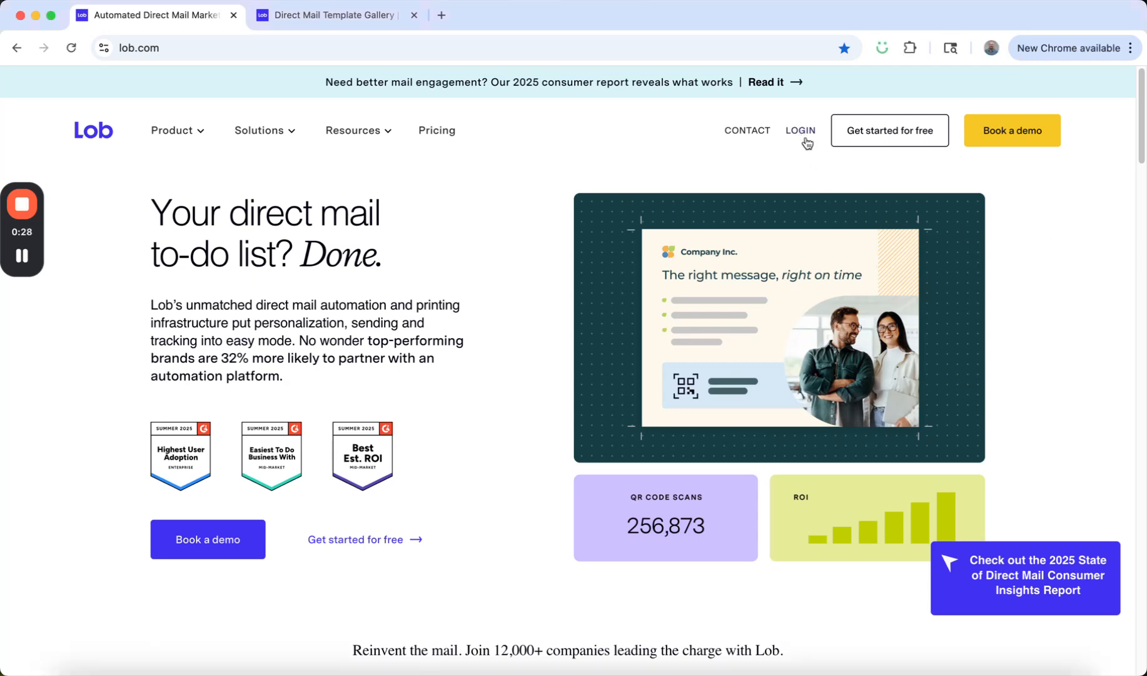
click(805, 138)
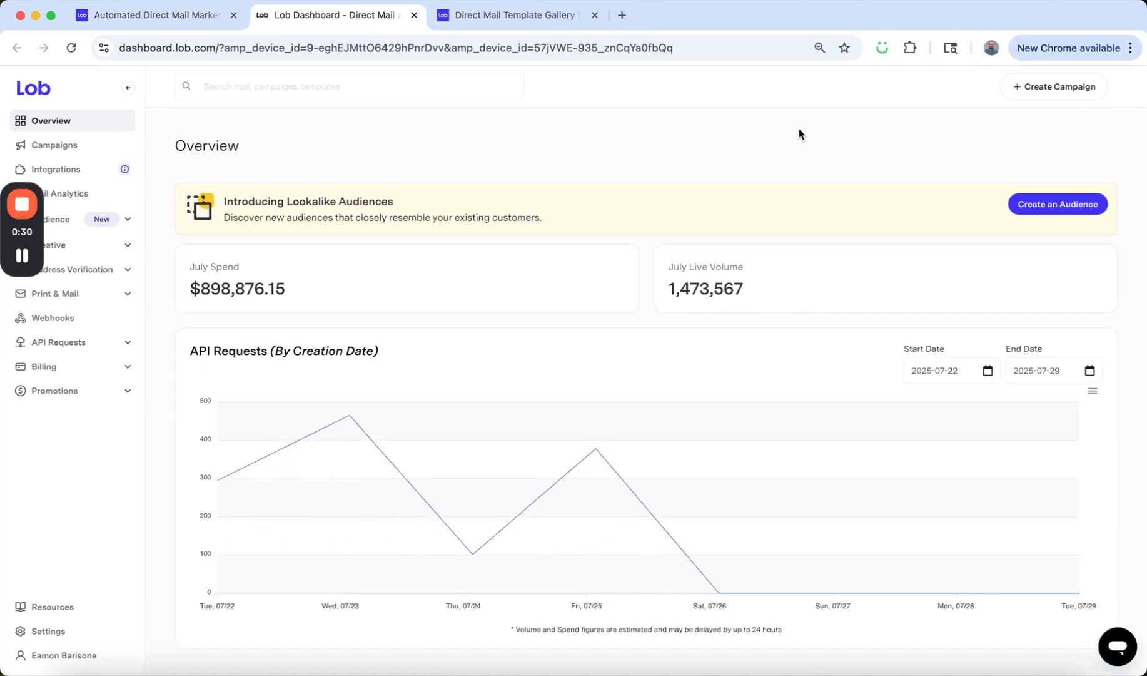
click(73, 172)
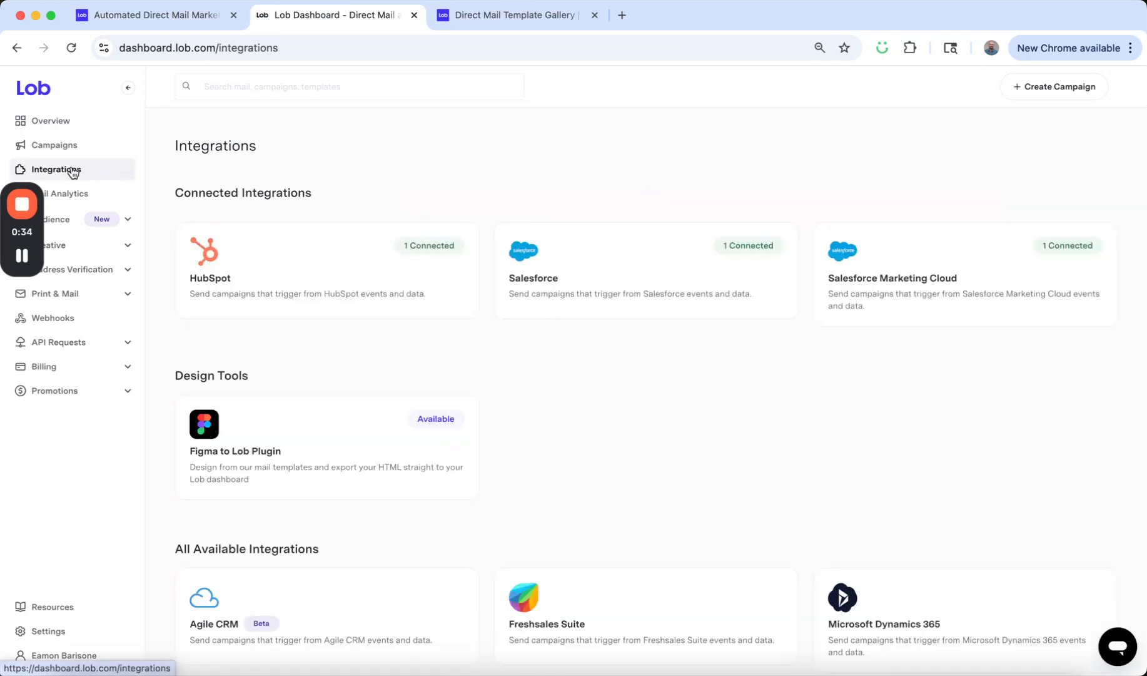
click(320, 446)
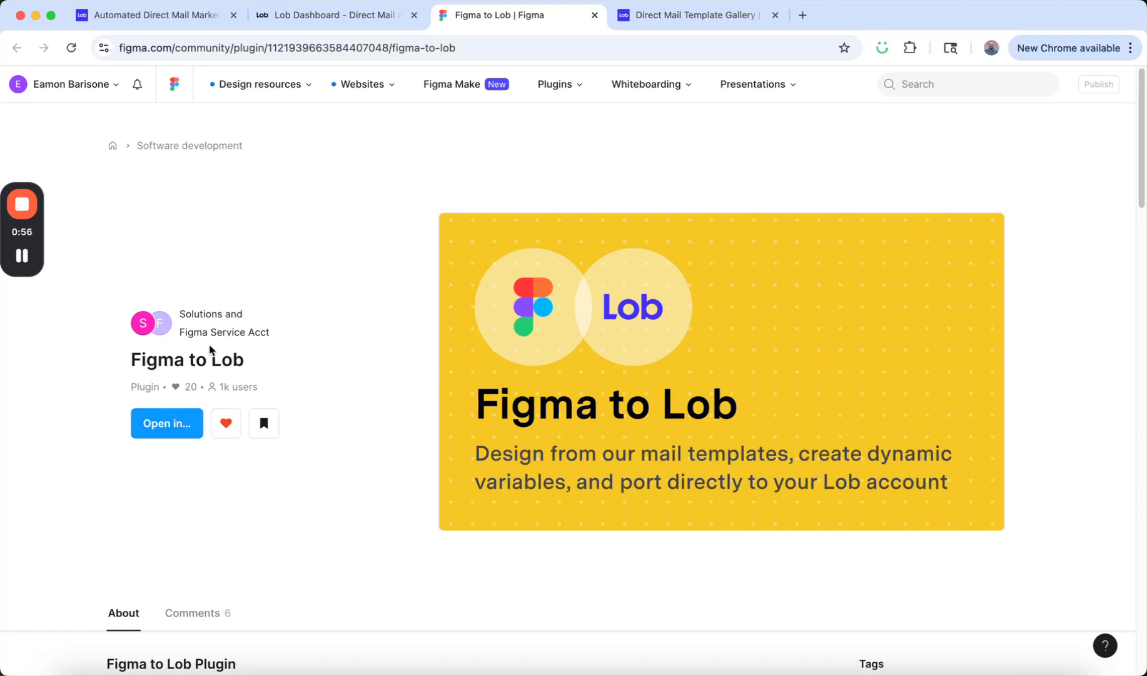
Open the Figma to Lob plugin in a new Figma file and run it.
click(179, 429)
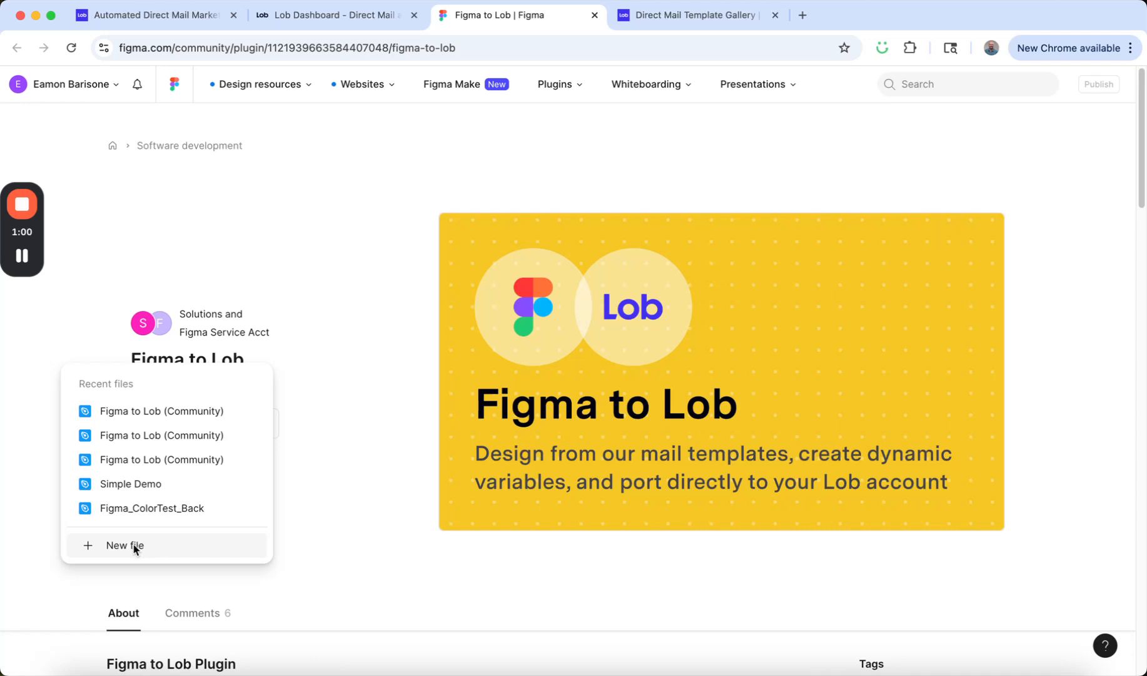
click(134, 546)
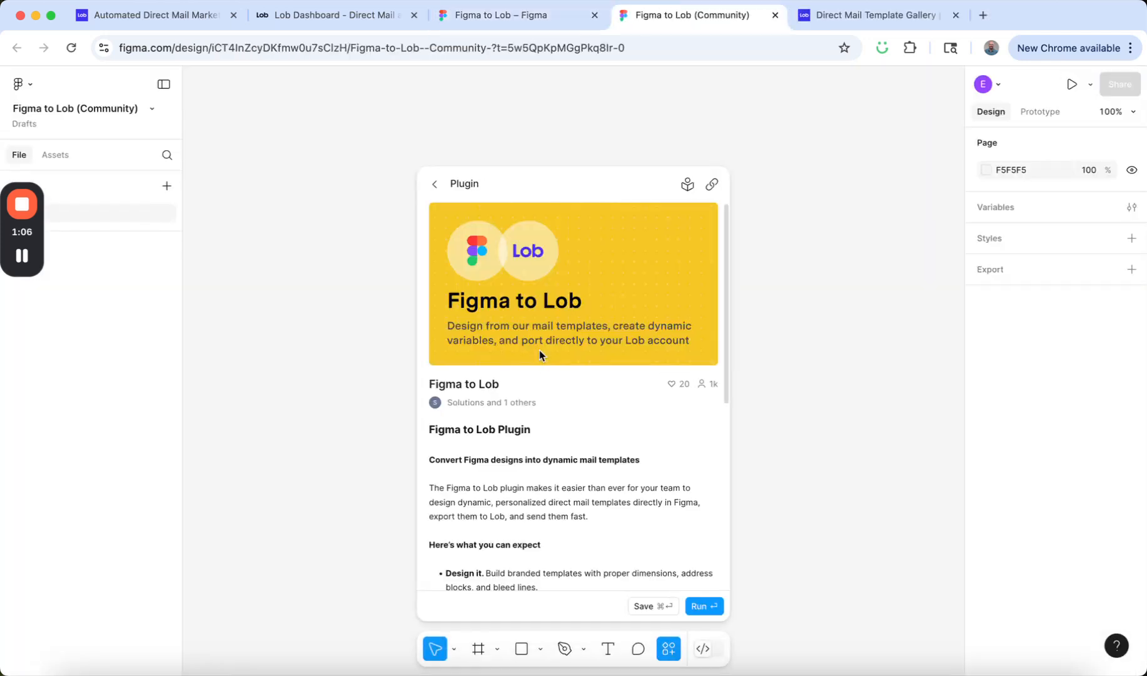
scroll(564, 386, down, 5)
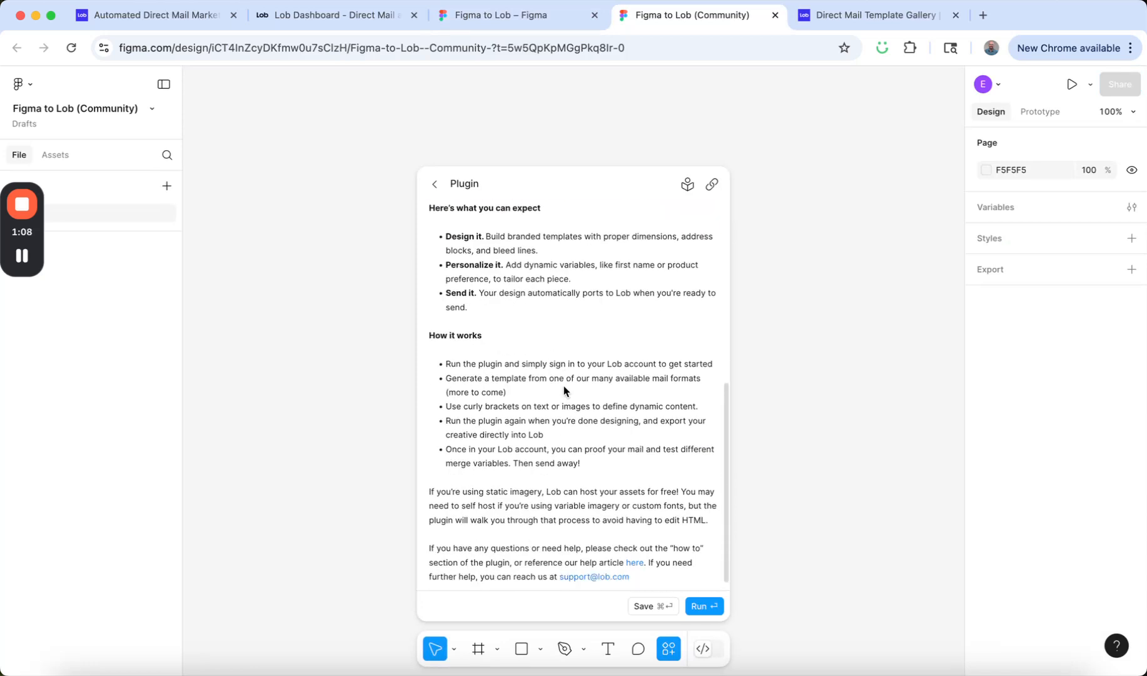
click(700, 607)
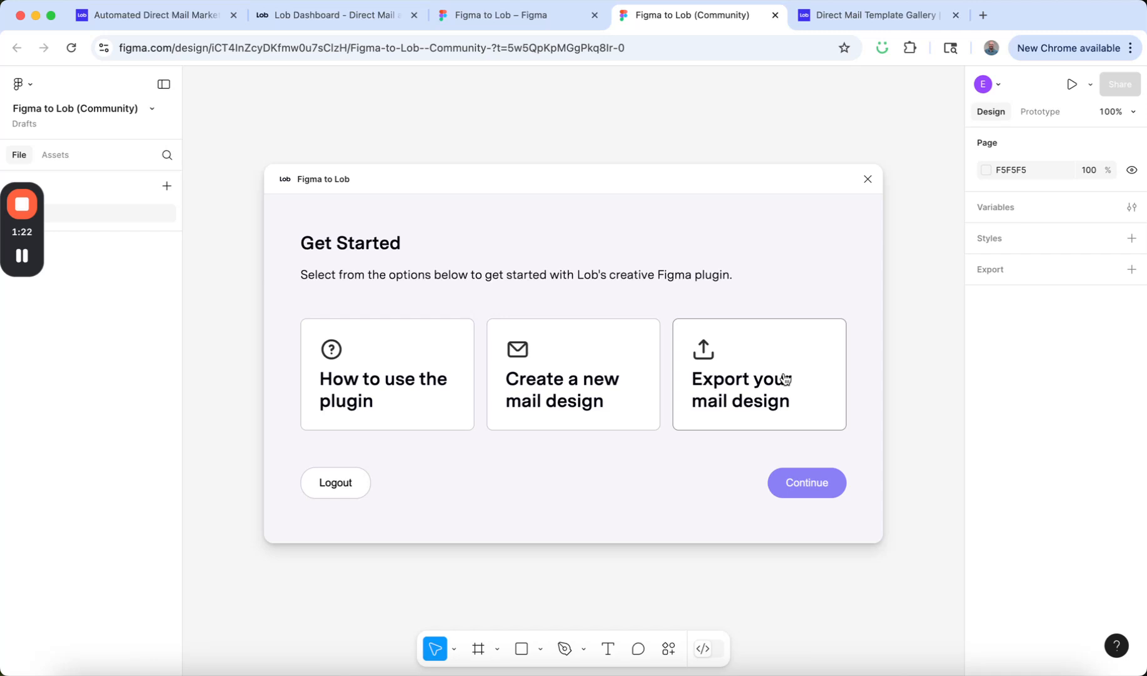
Create a new mail design with the plugin, using the Postcard mail type in size 6x11.
click(557, 374)
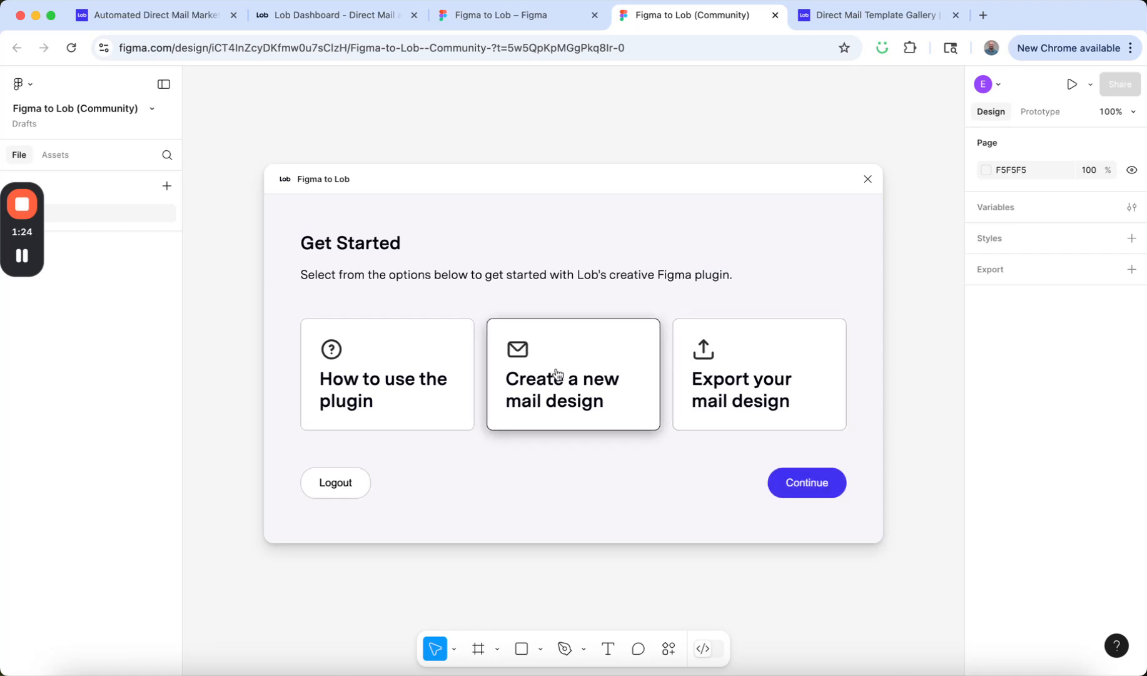
click(839, 489)
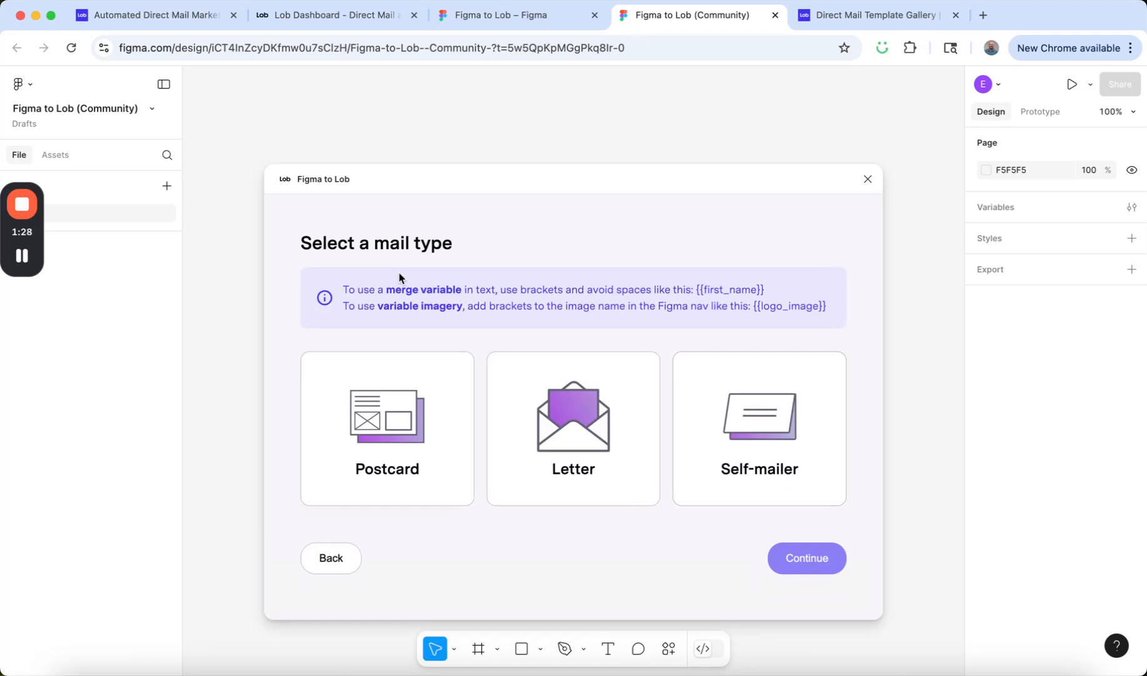
click(393, 368)
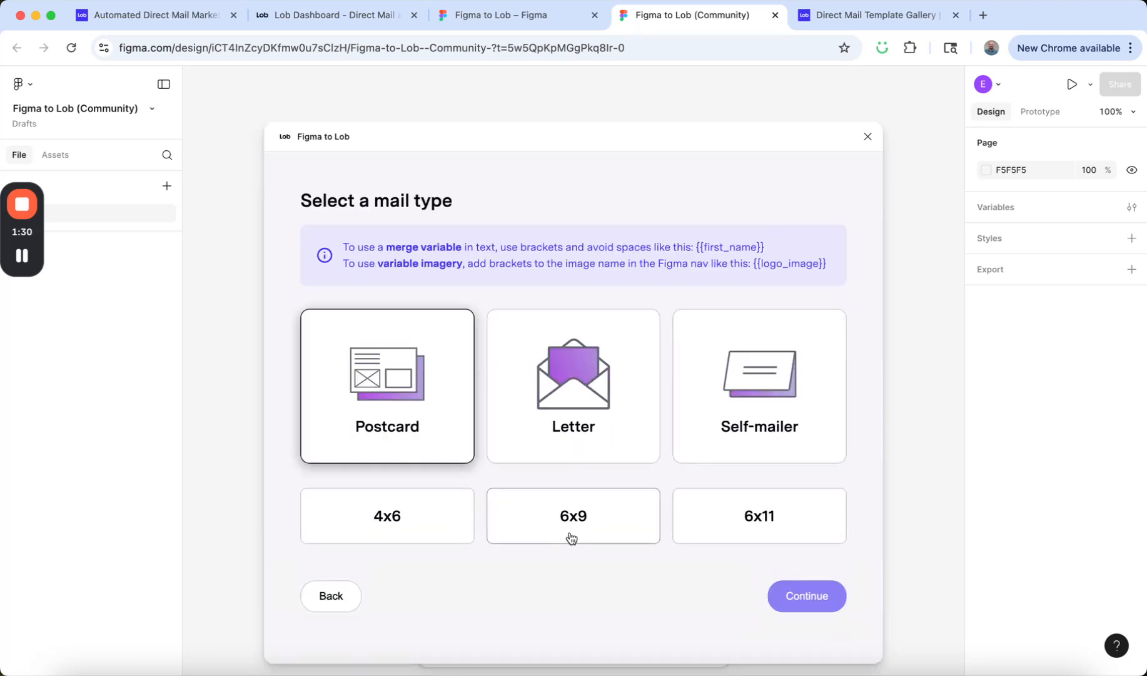
click(573, 400)
click(774, 416)
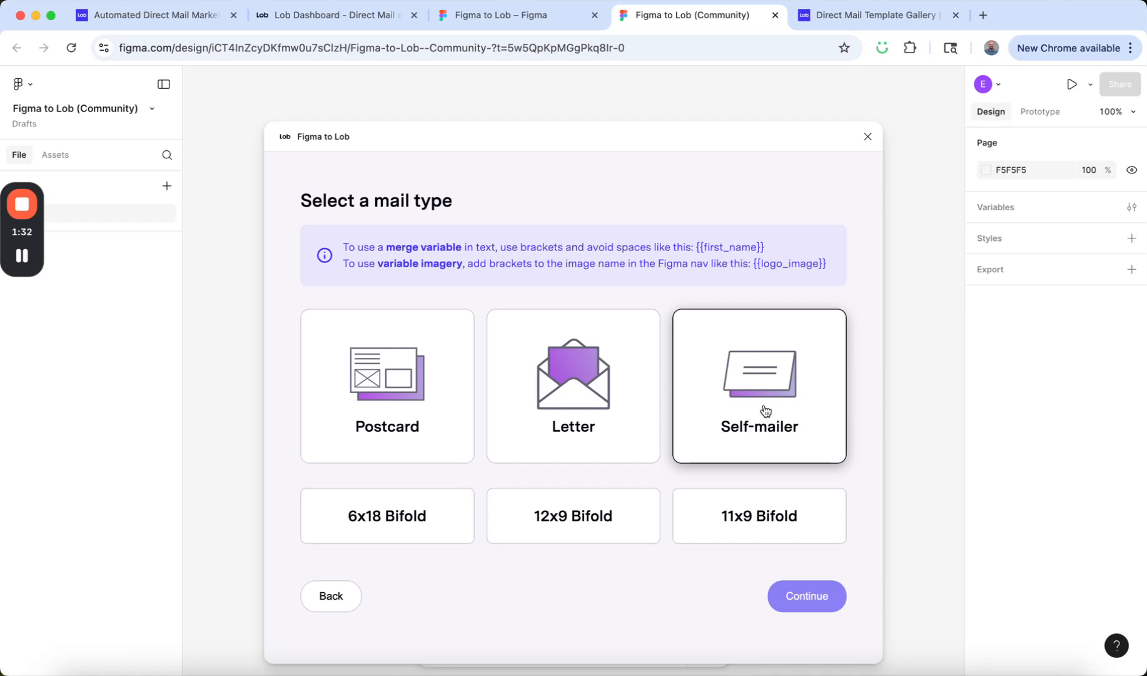
click(361, 378)
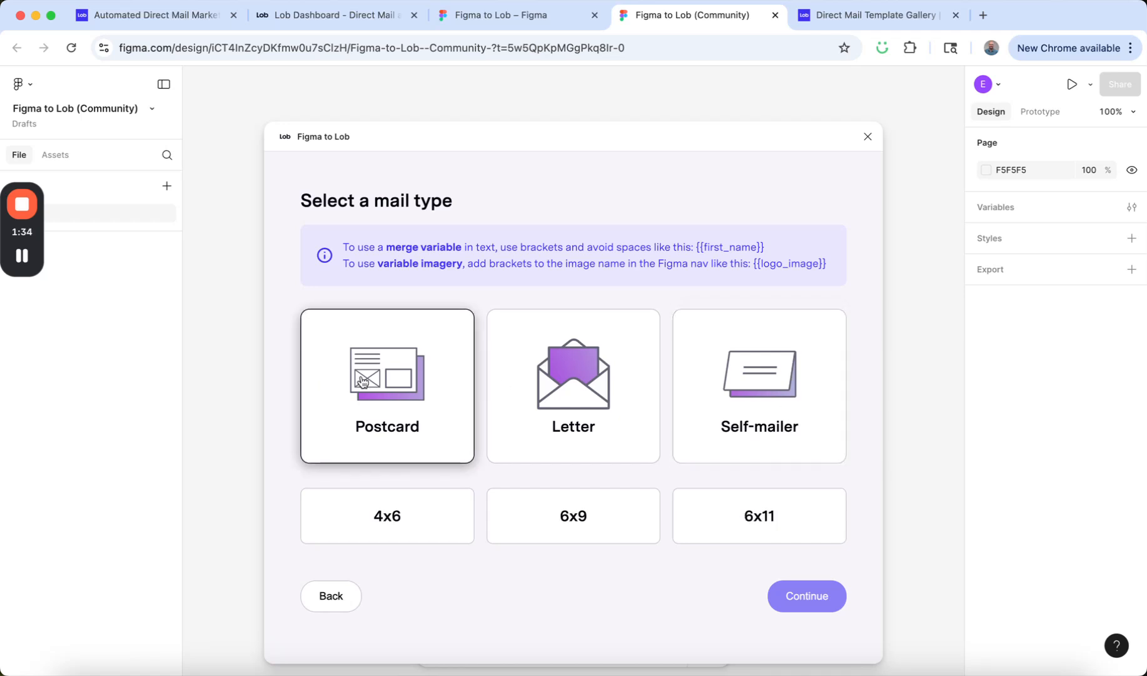
click(770, 543)
click(804, 596)
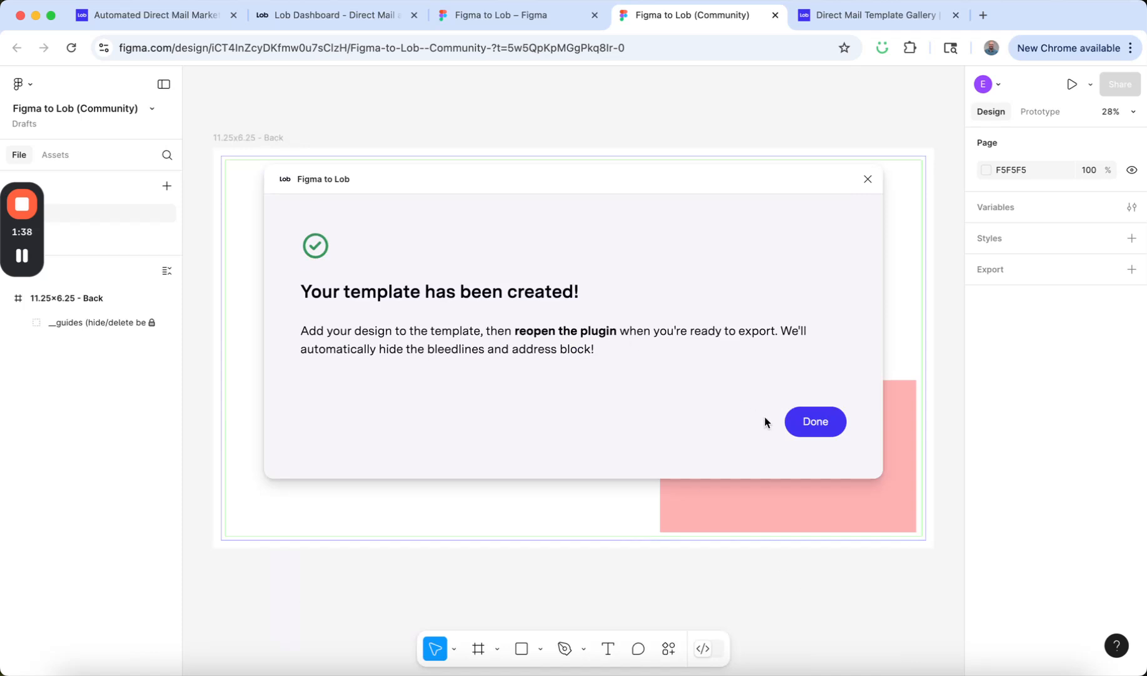
click(815, 421)
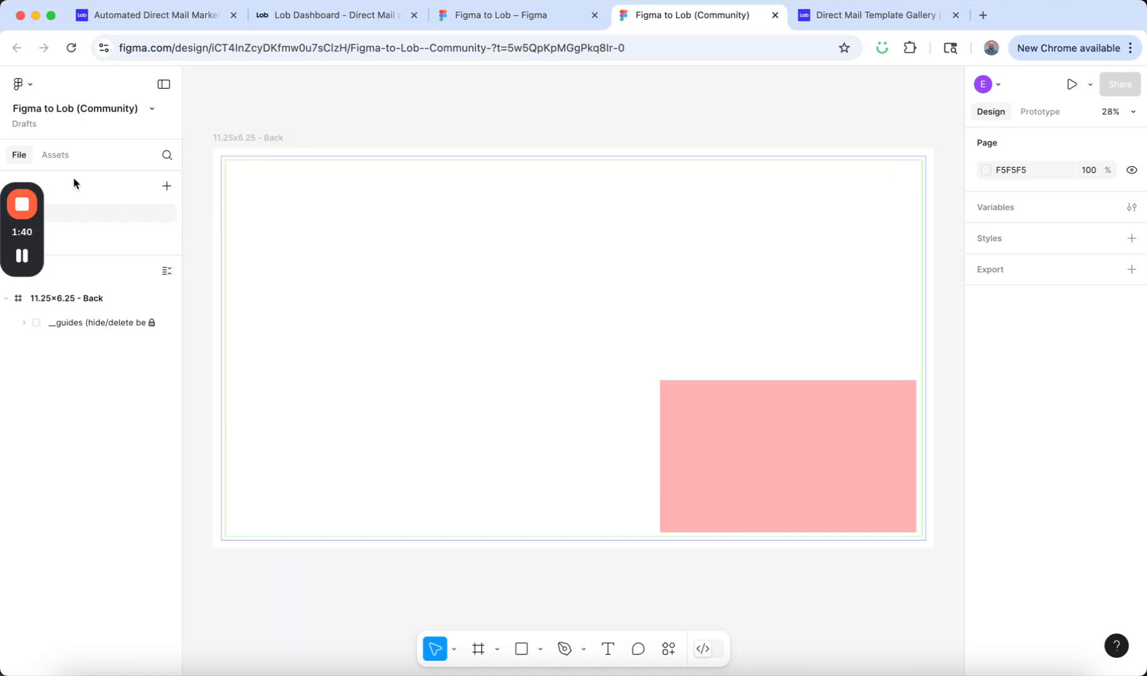
Examine the blank Front and Back pages of the generated postcard template, including bleed lines and address block.
click(80, 236)
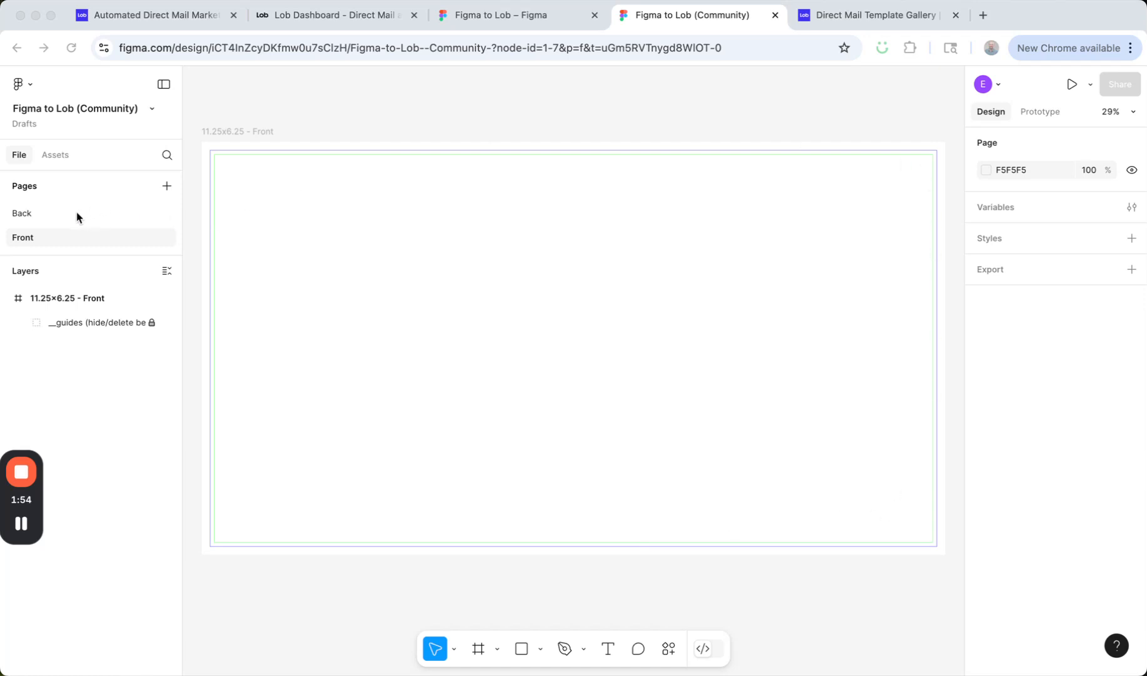
click(48, 214)
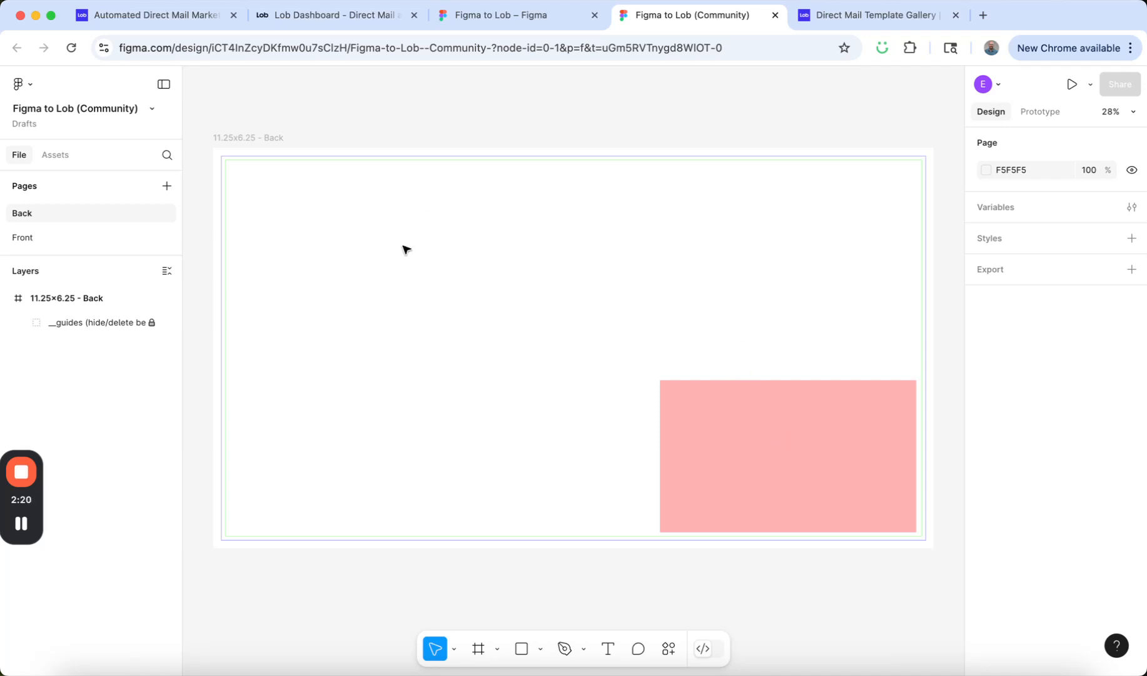
click(95, 237)
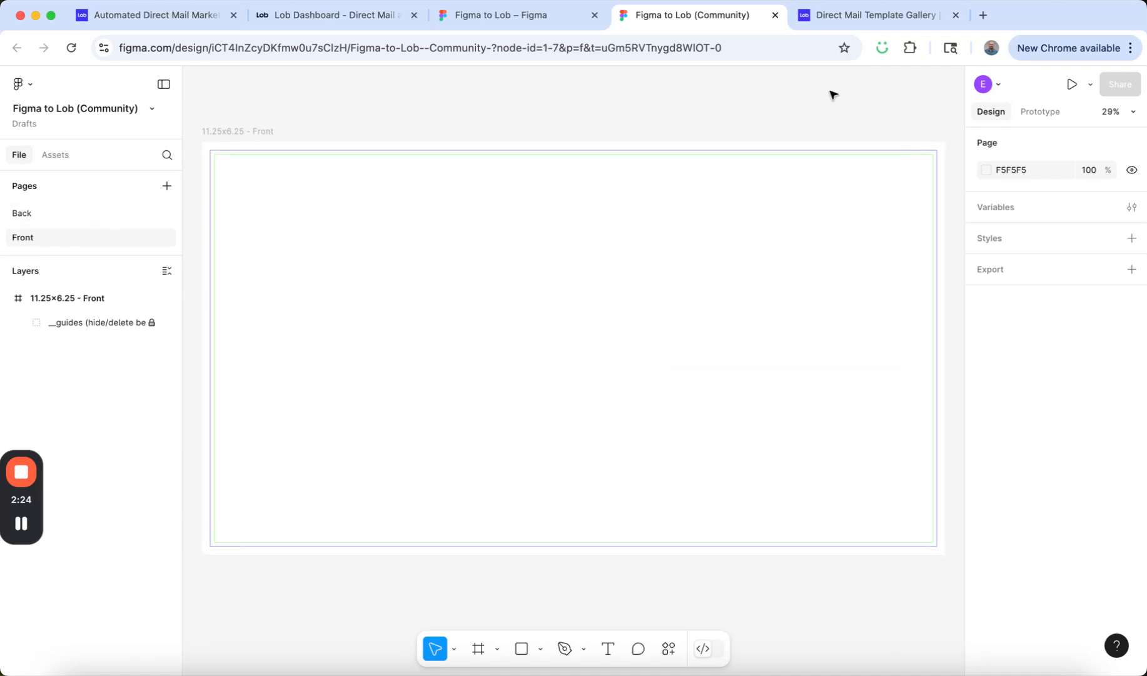
Find the automotive Customer Loyalty Postcard in Lob's template gallery and open its 6x11 template in Figma.
click(874, 16)
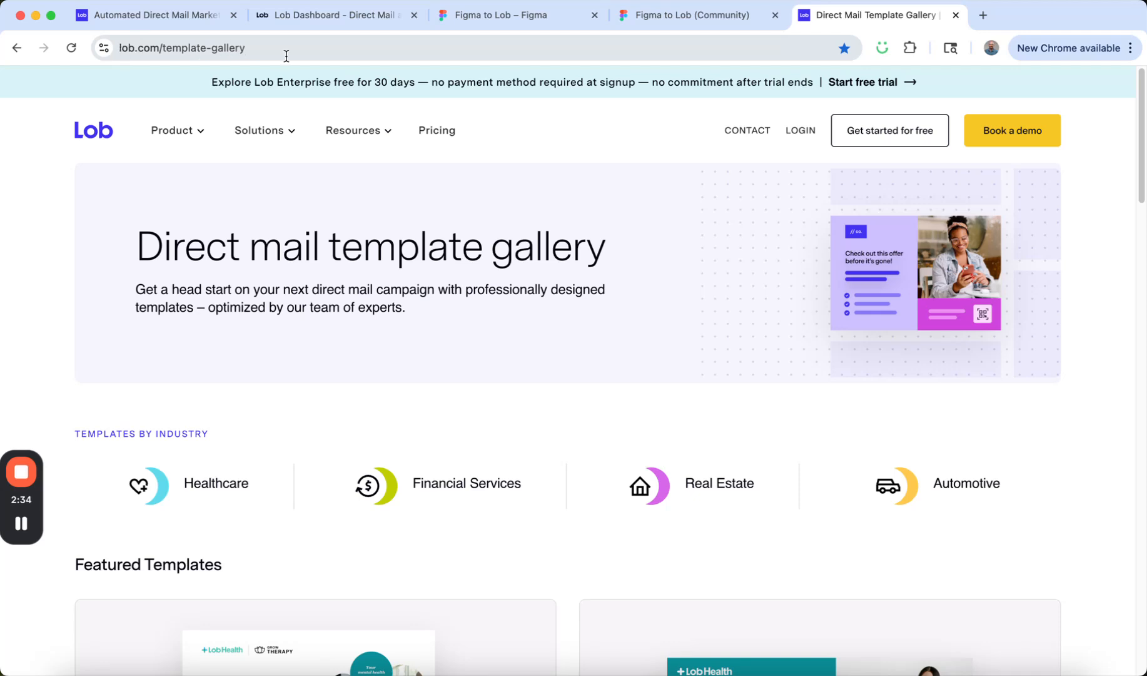
click(901, 483)
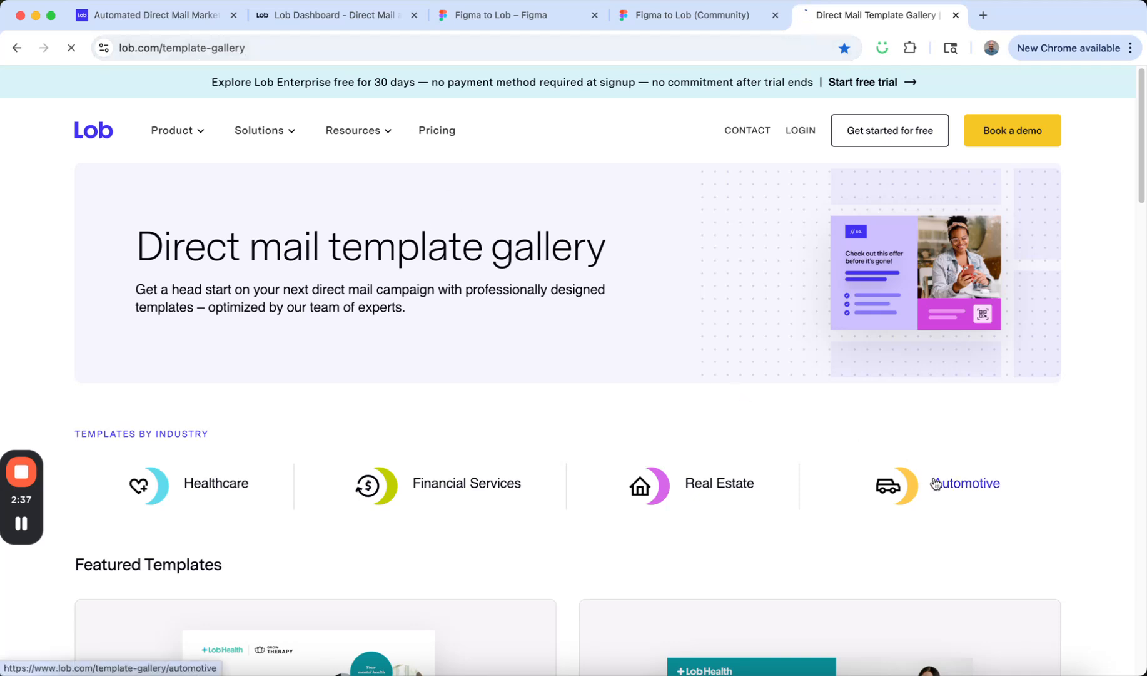
scroll(530, 351, down, 5)
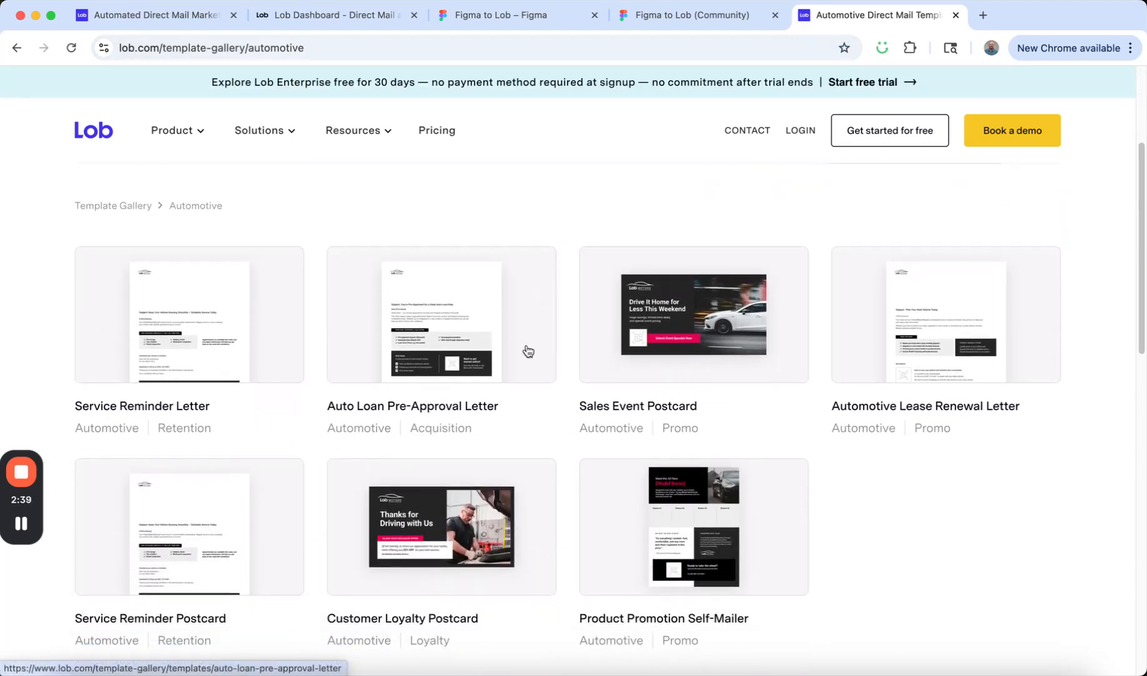
click(441, 432)
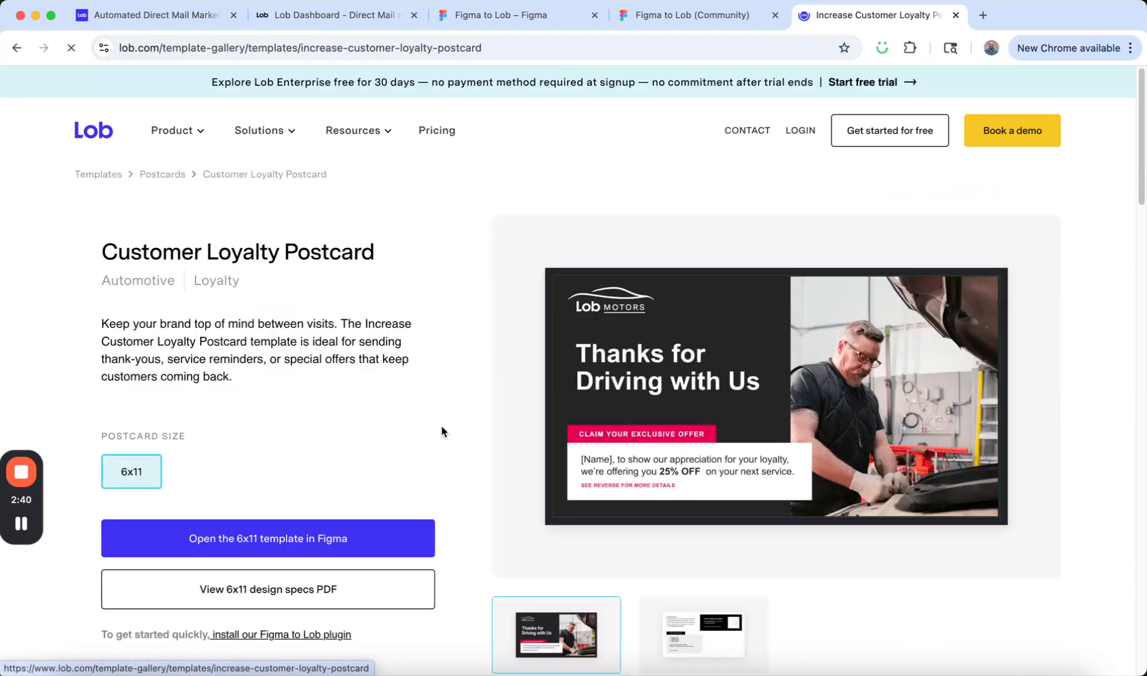
scroll(441, 432, down, 3)
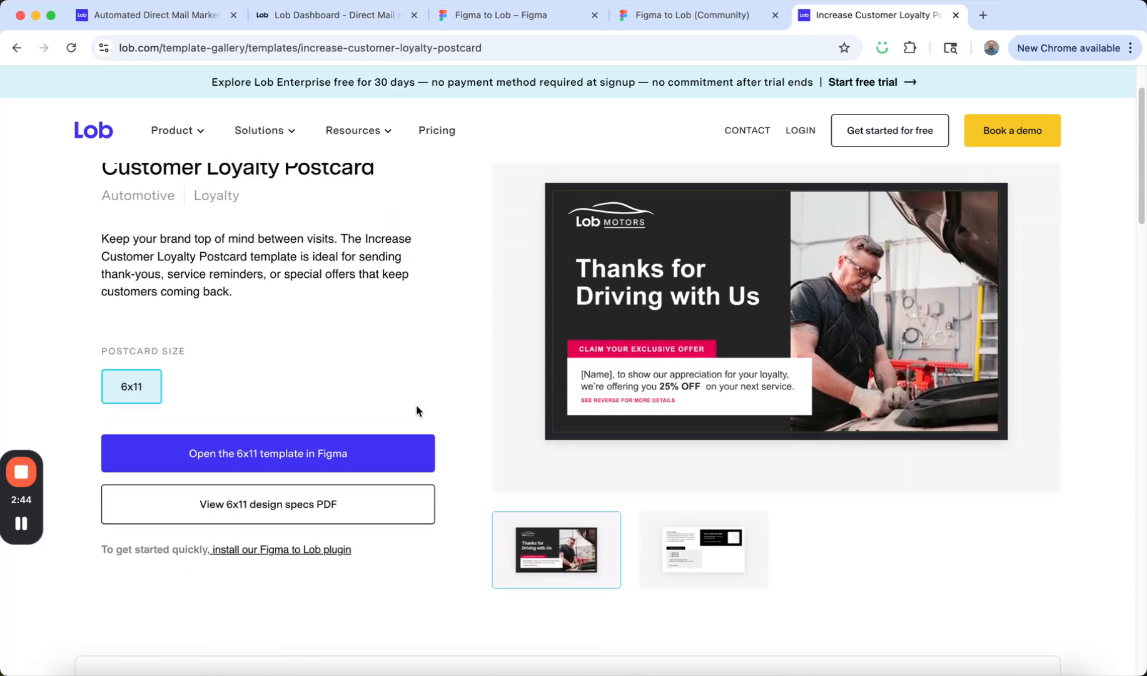
click(260, 460)
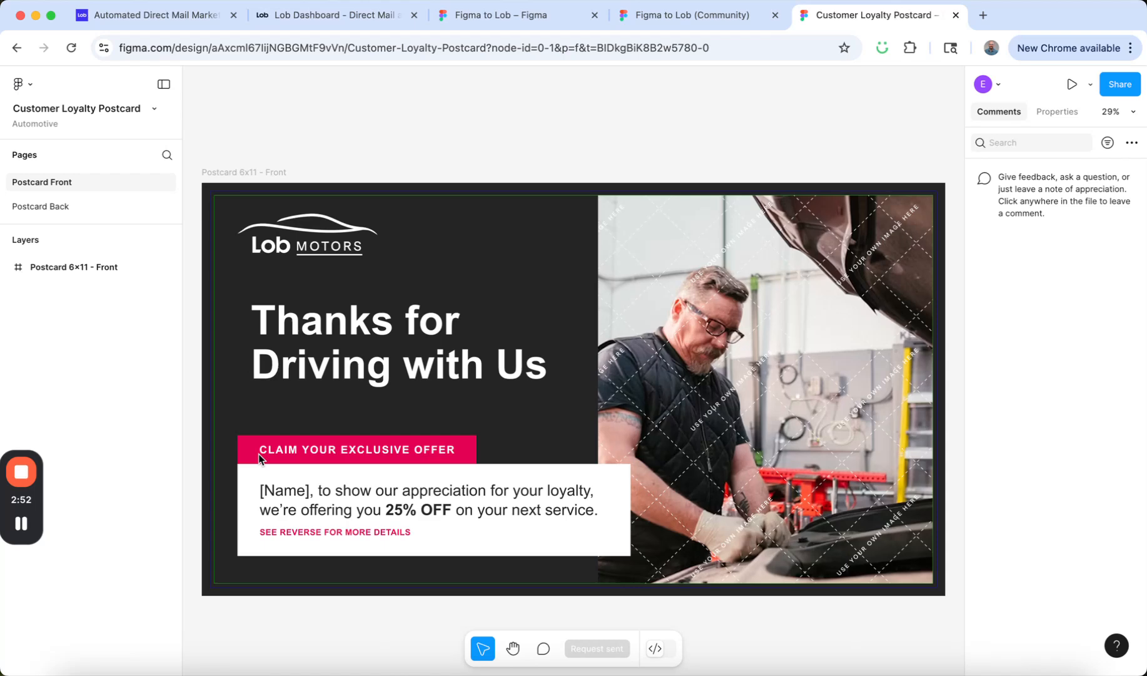
Copy the Postcard 6x11 - Front frame into the Figma to Lob file's Front page, hiding that page's guides layer.
click(90, 267)
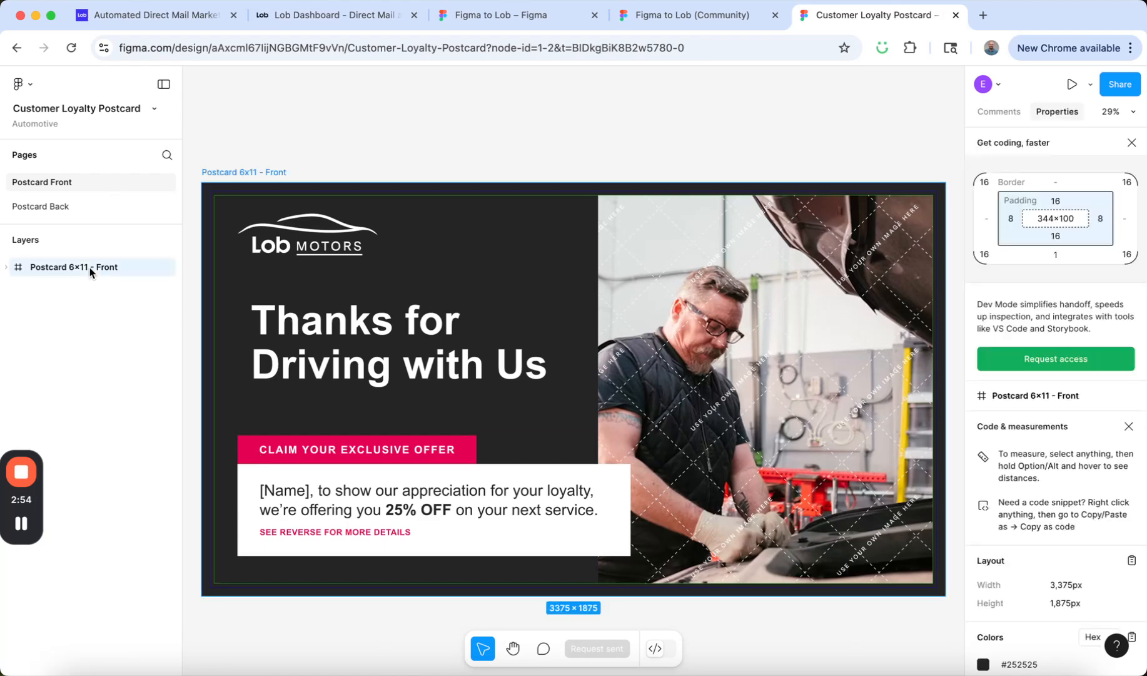
click(670, 21)
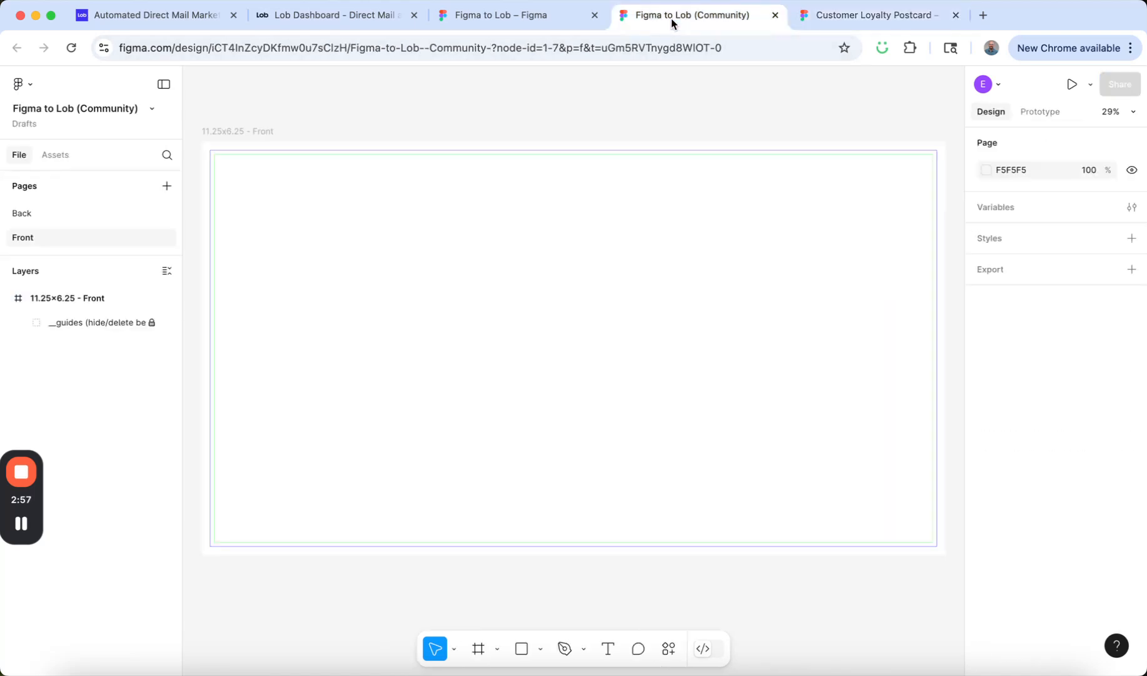
click(167, 322)
click(84, 300)
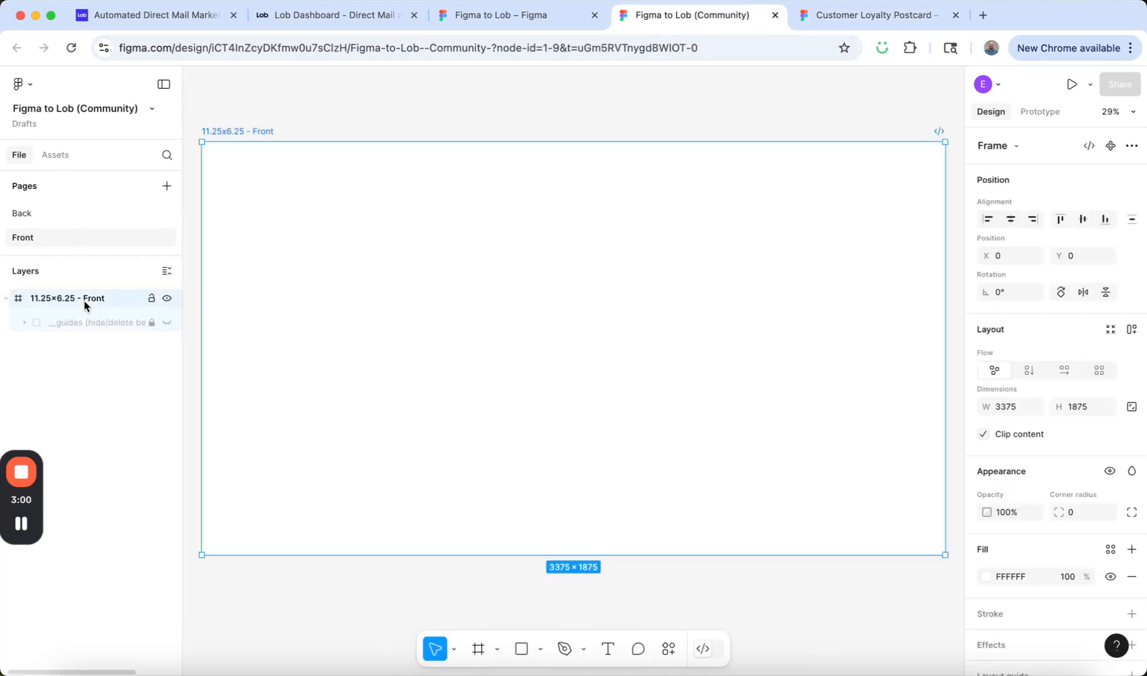
key(super+v)
Move the pasted postcard front into the 11.25x6.25 - Front frame and align it at X 0, Y 0.
scroll(704, 283, left, 10)
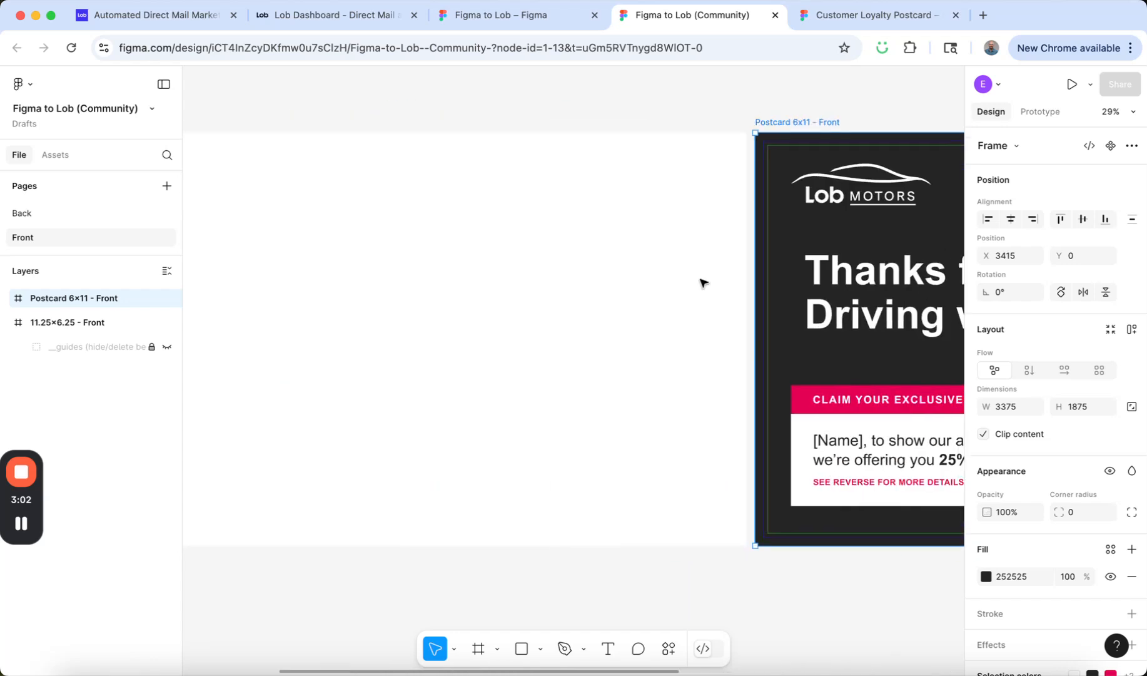
drag(744, 188, 220, 187)
scroll(238, 146, left, 5)
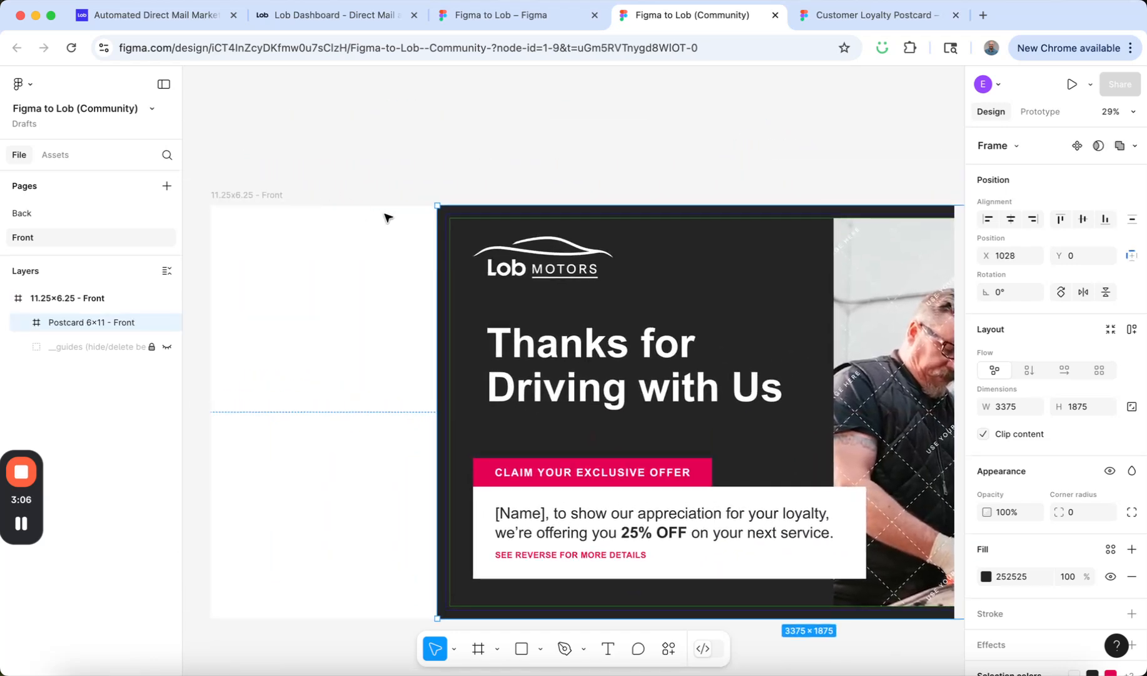
drag(449, 218, 227, 215)
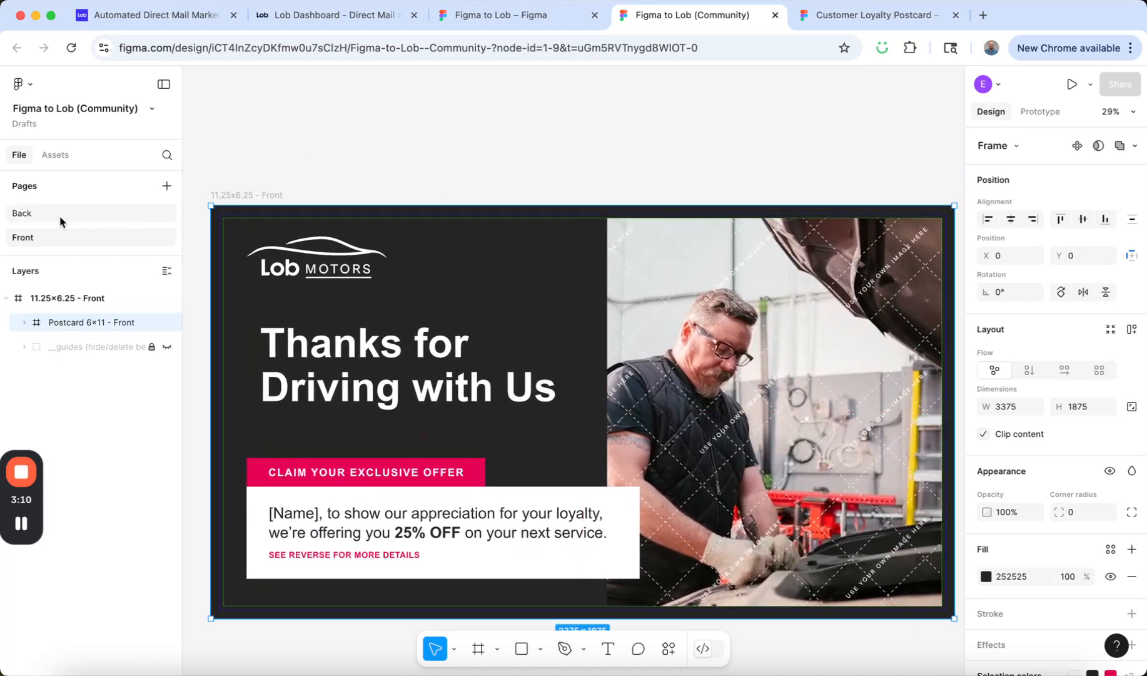
Copy the Postcard 6x11 - Back frame into the Figma to Lob file's Back page, hiding that page's guides layer.
click(847, 16)
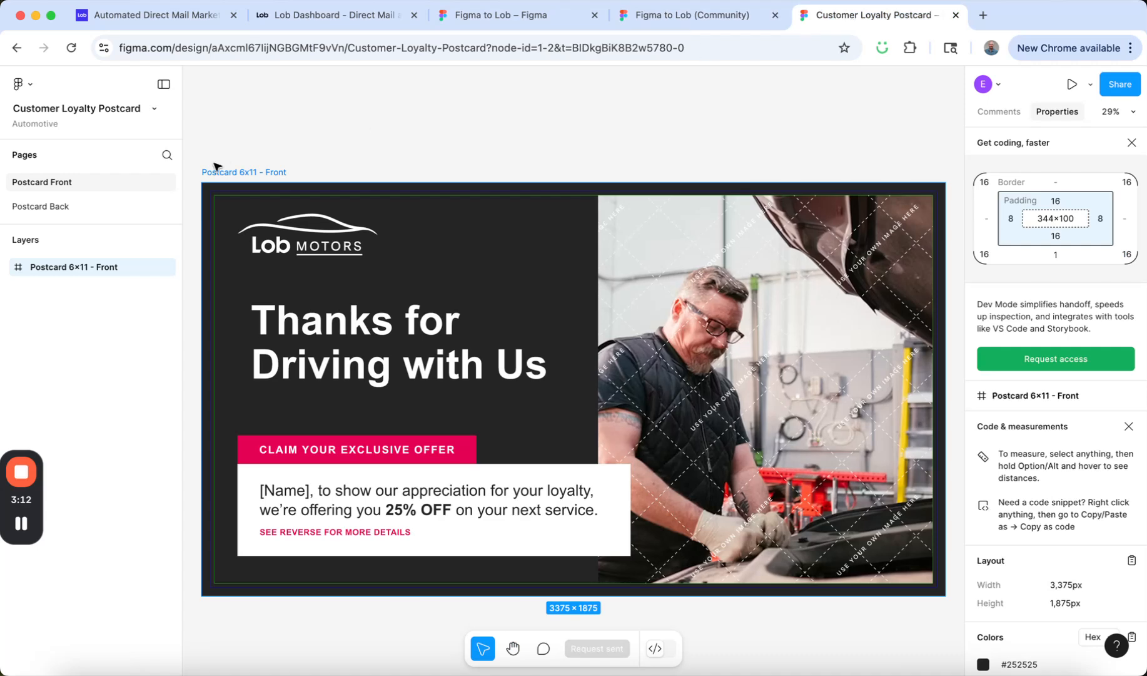
click(50, 208)
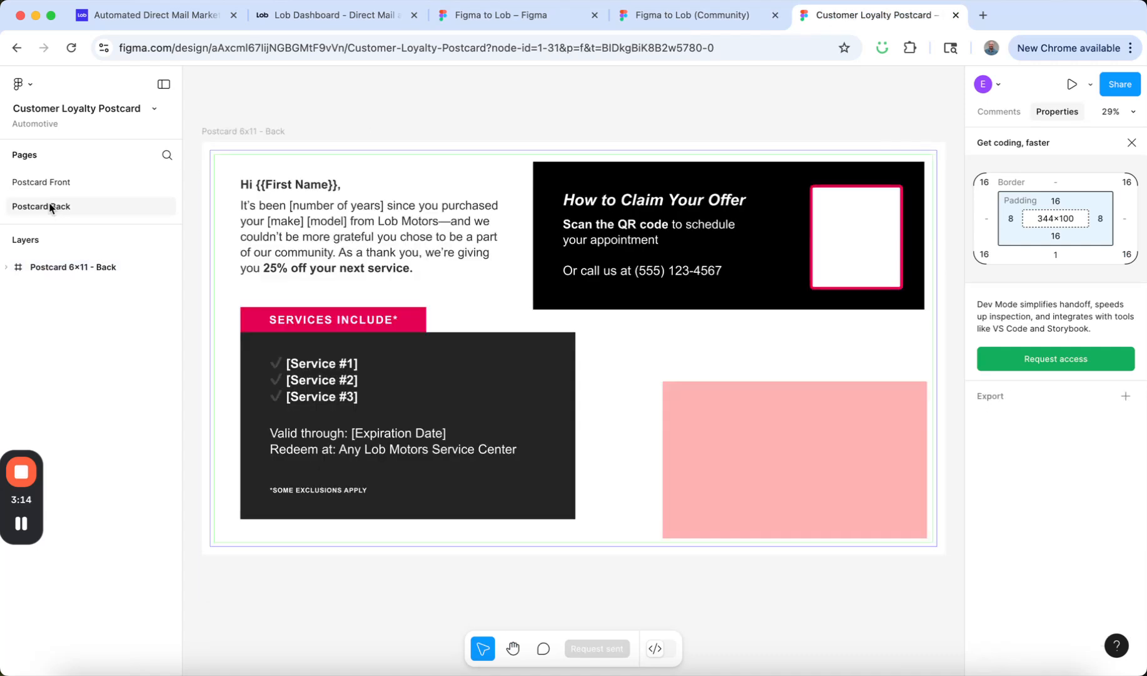
click(65, 267)
click(648, 20)
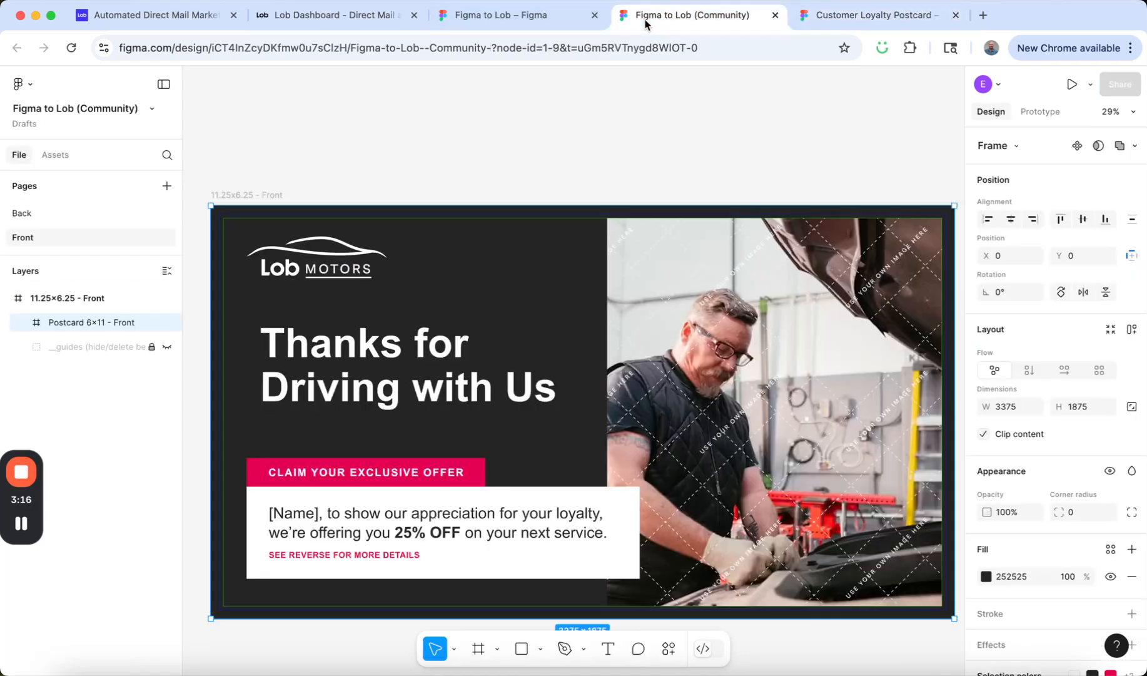
click(48, 214)
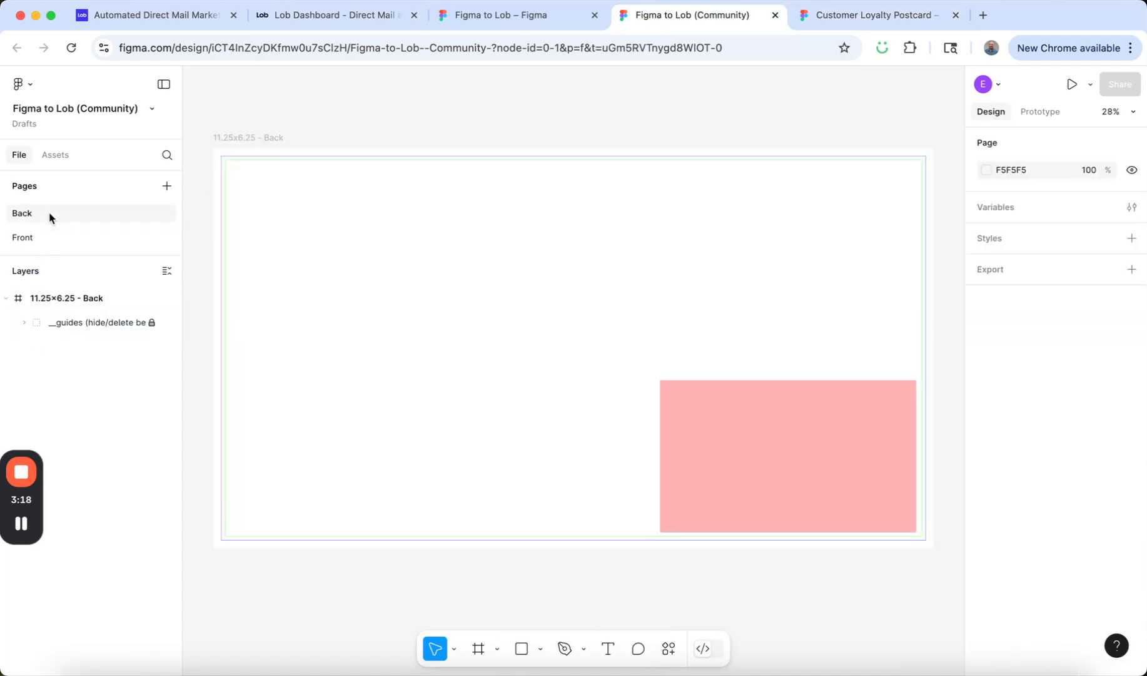
click(167, 322)
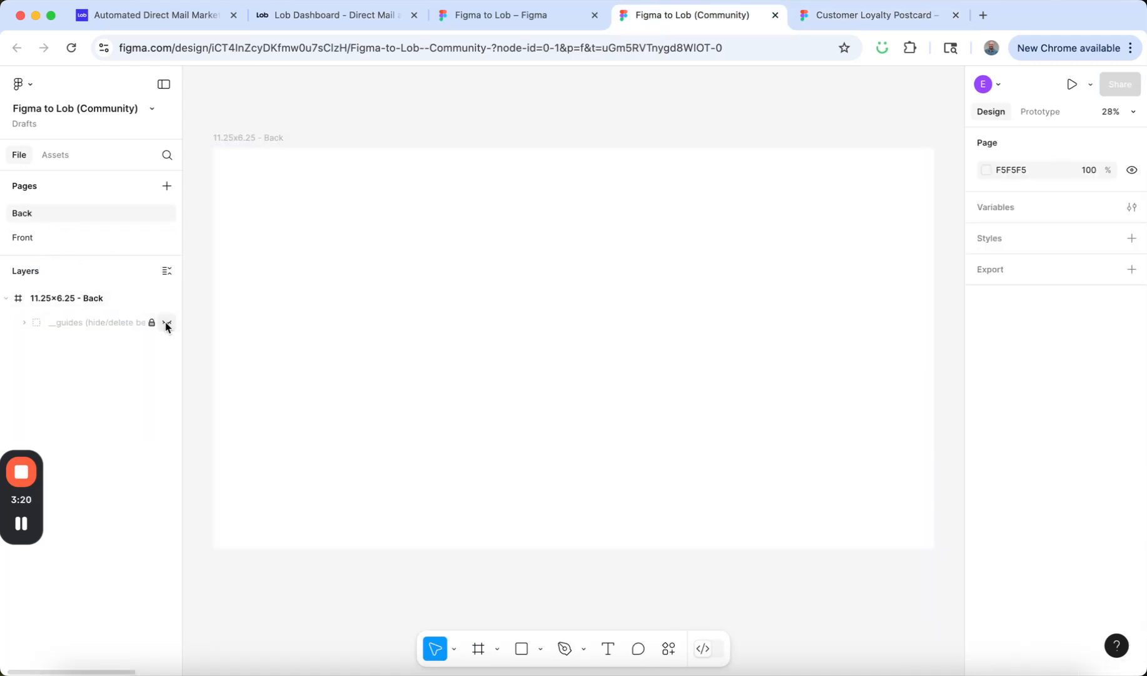
click(88, 299)
key(super+v)
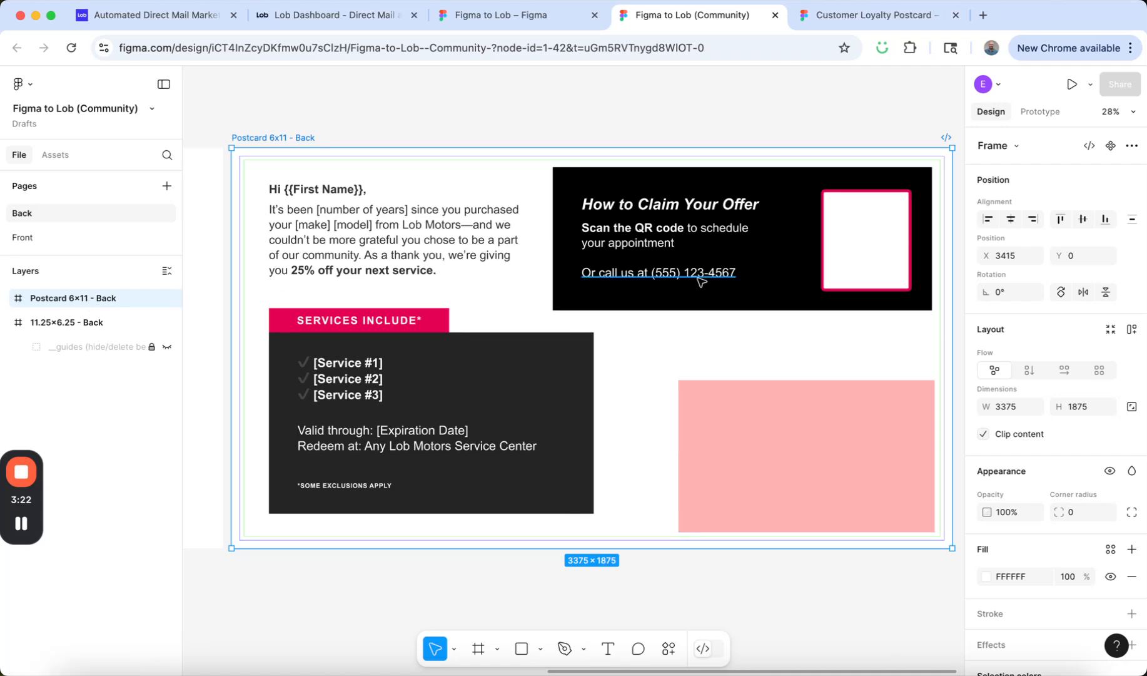
Move the pasted postcard back into the 11.25x6.25 - Back frame and align it at X 0, Y 0.
scroll(701, 280, left, 10)
scroll(701, 280, left, 2)
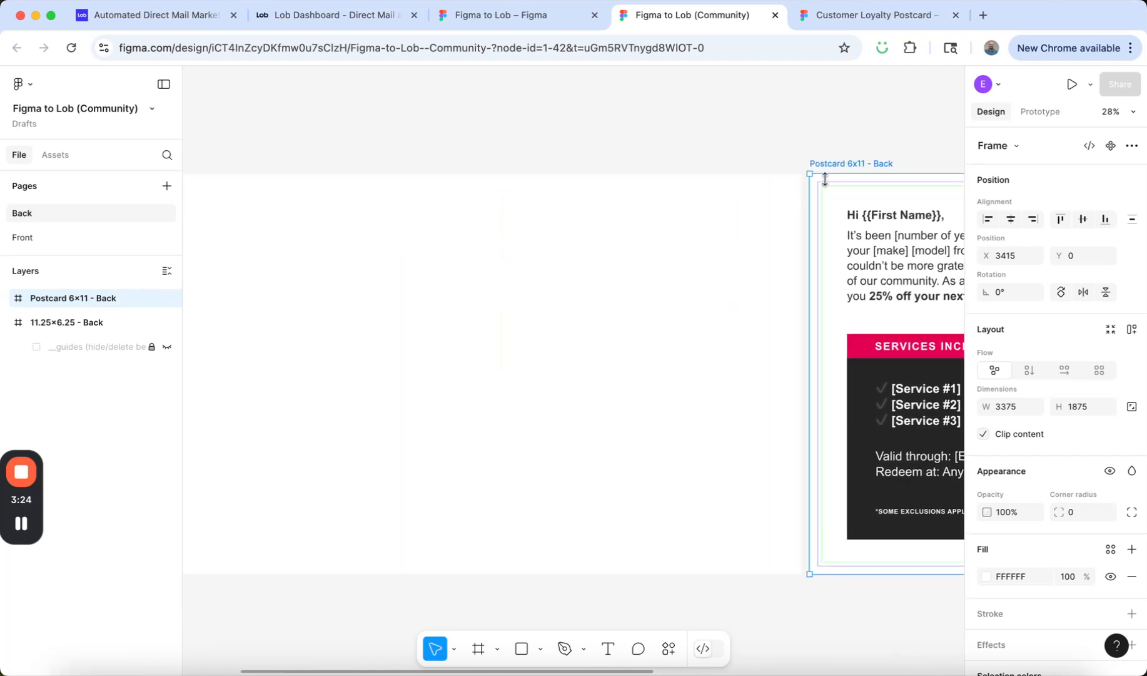
drag(834, 197, 199, 187)
scroll(257, 135, left, 10)
scroll(257, 135, up, 3)
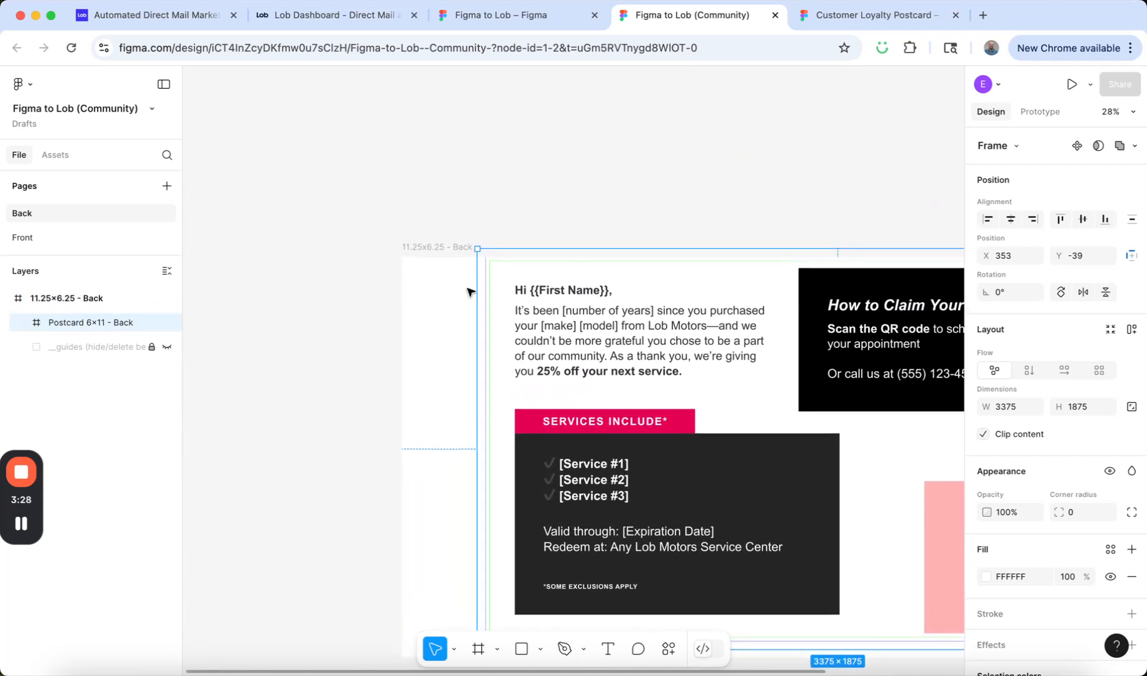
drag(517, 281, 434, 277)
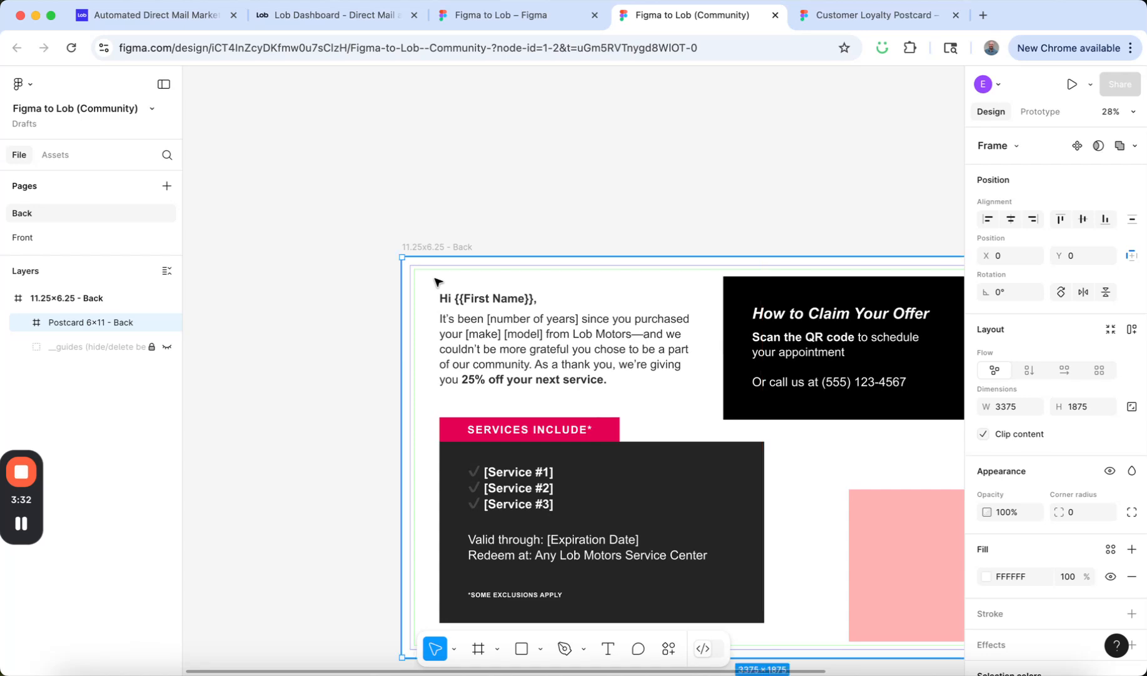
scroll(504, 194, down, 5)
scroll(505, 193, right, 6)
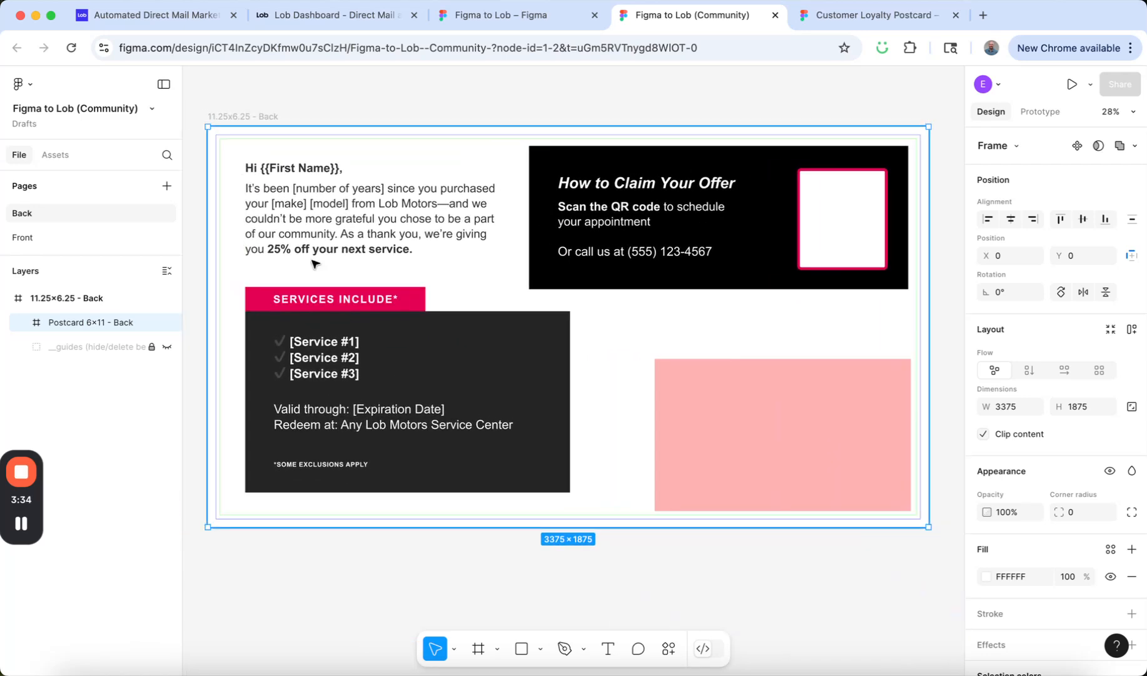
Replace the [Name] placeholder in the Front page's offer text with the merge variable {{First_Name}}.
click(73, 243)
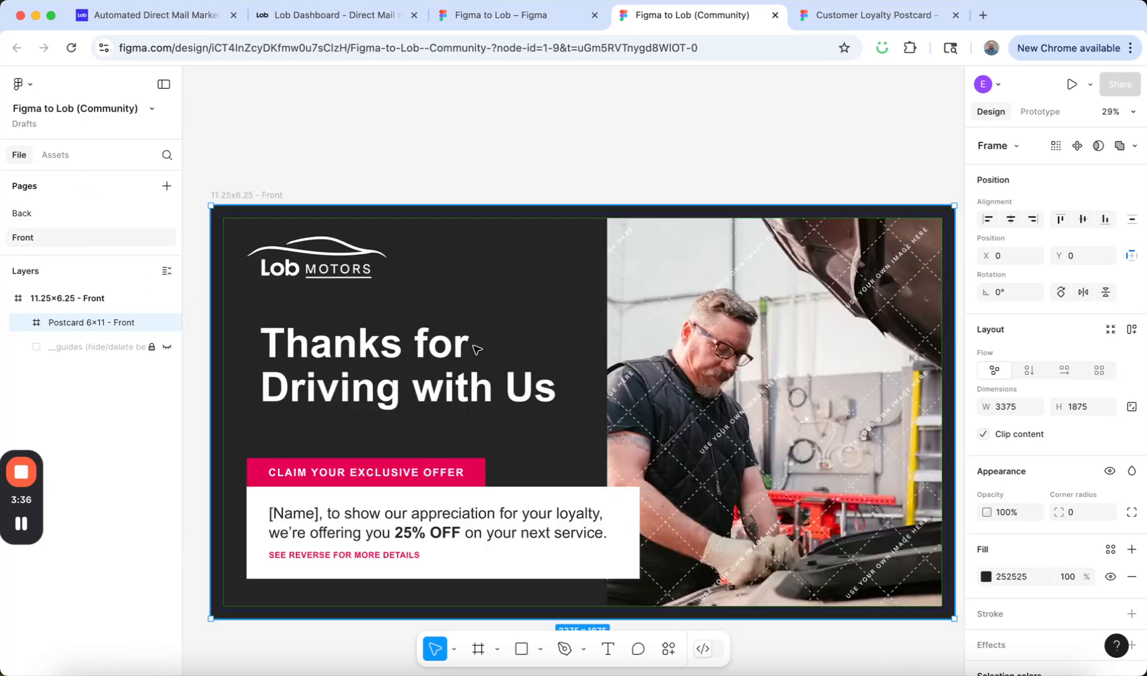
scroll(476, 349, down, 3)
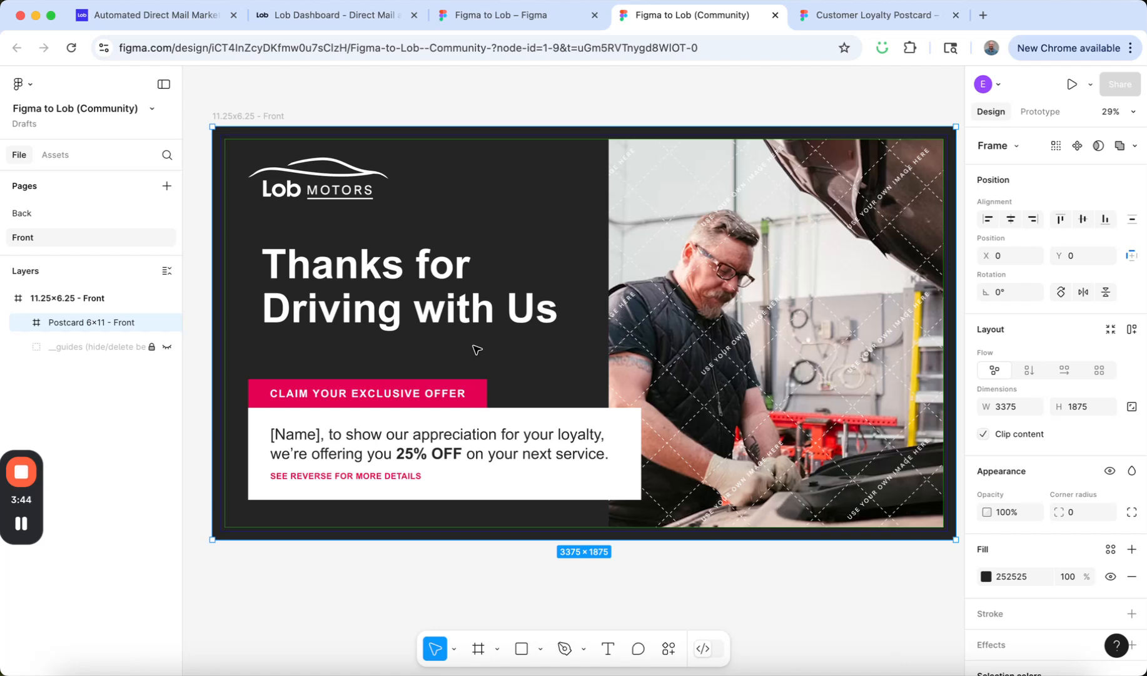
click(276, 432)
click(276, 433)
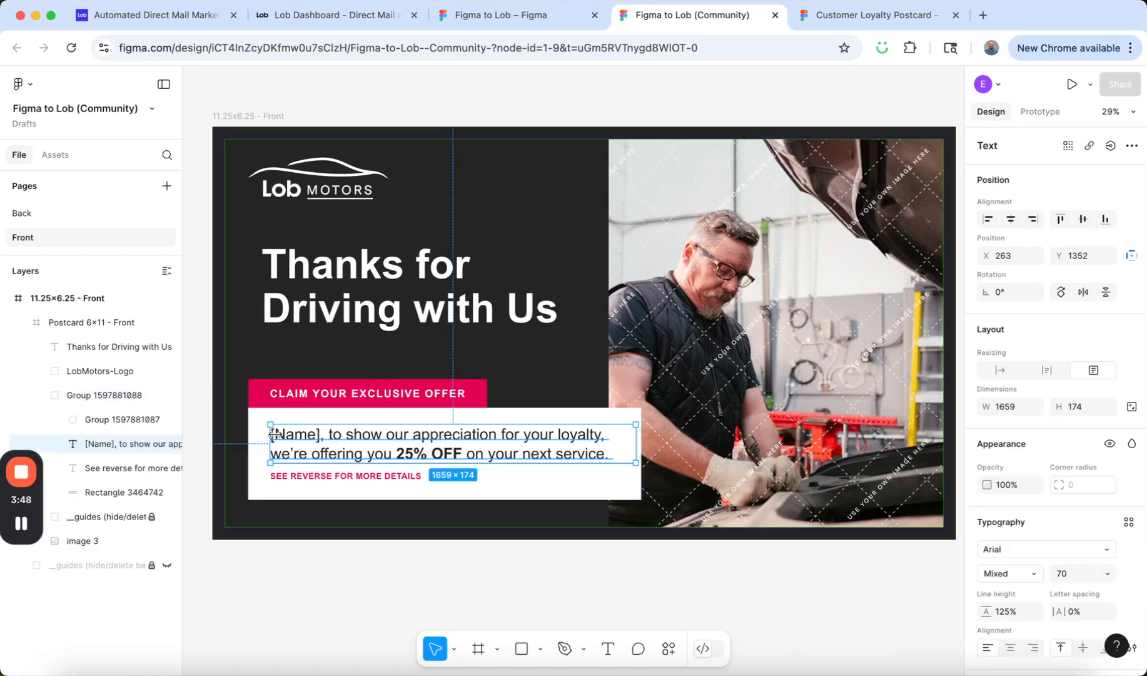
double_click(321, 435)
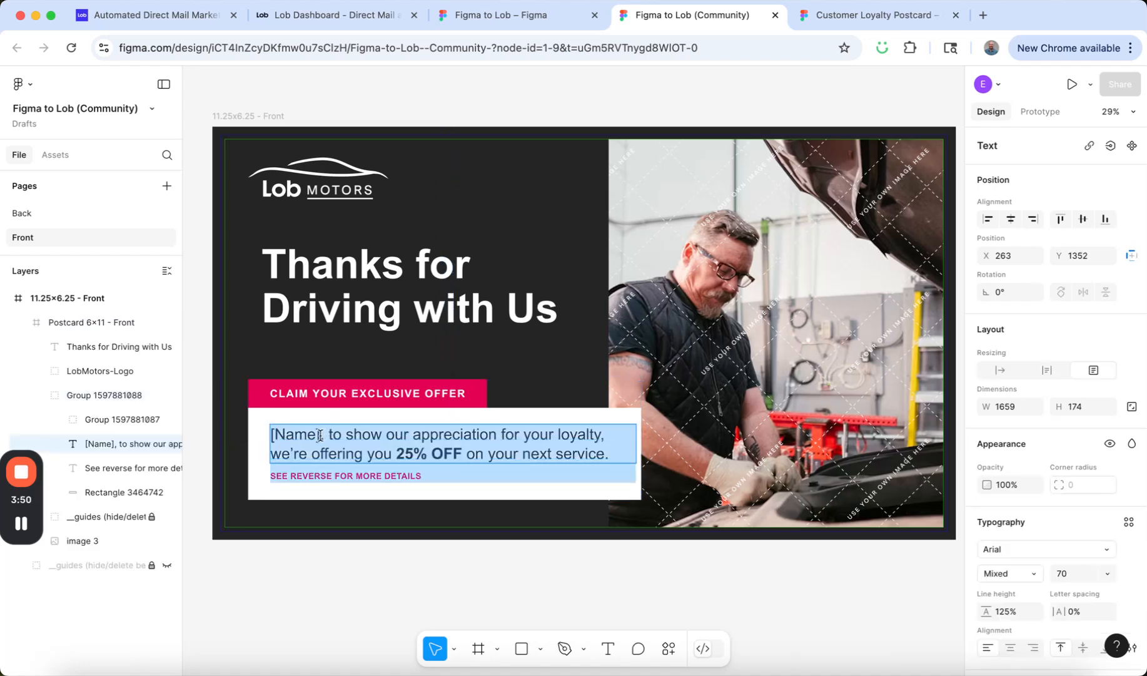
click(324, 434)
key(BackSpace)
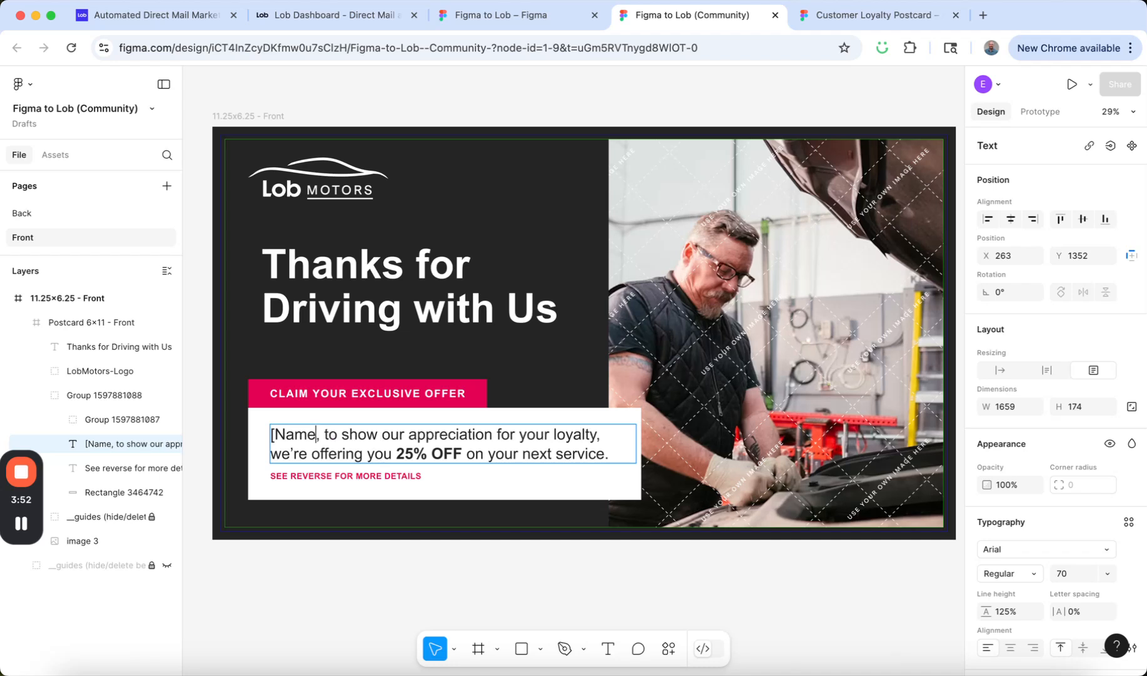
text(}})
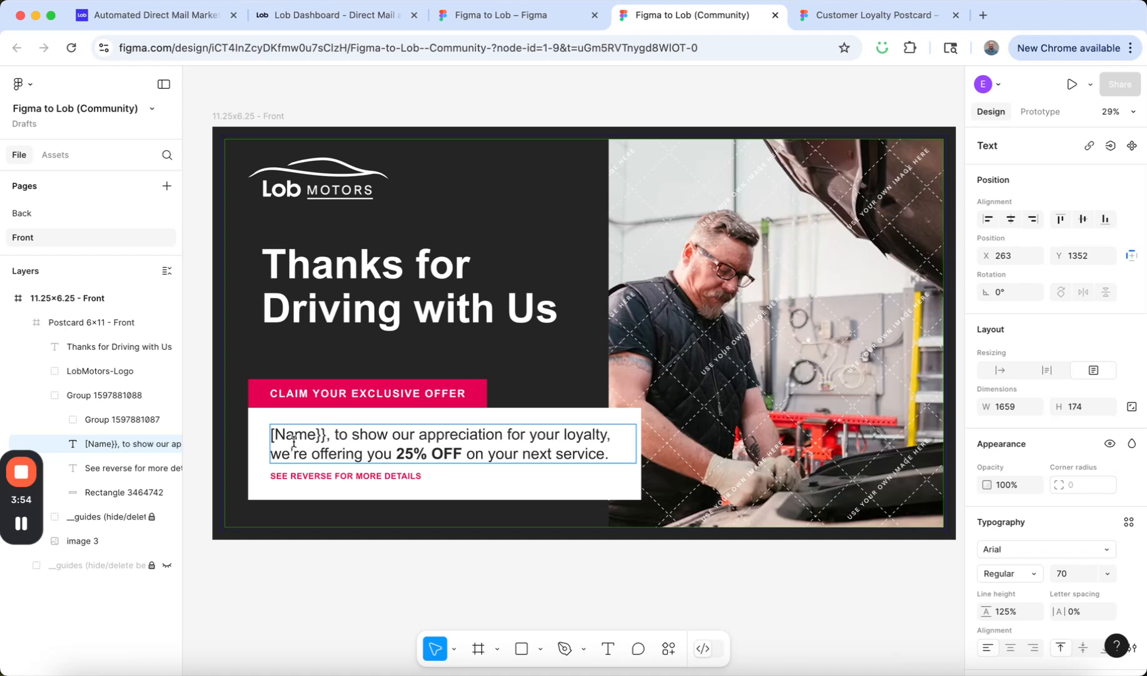
click(276, 434)
key(BackSpace)
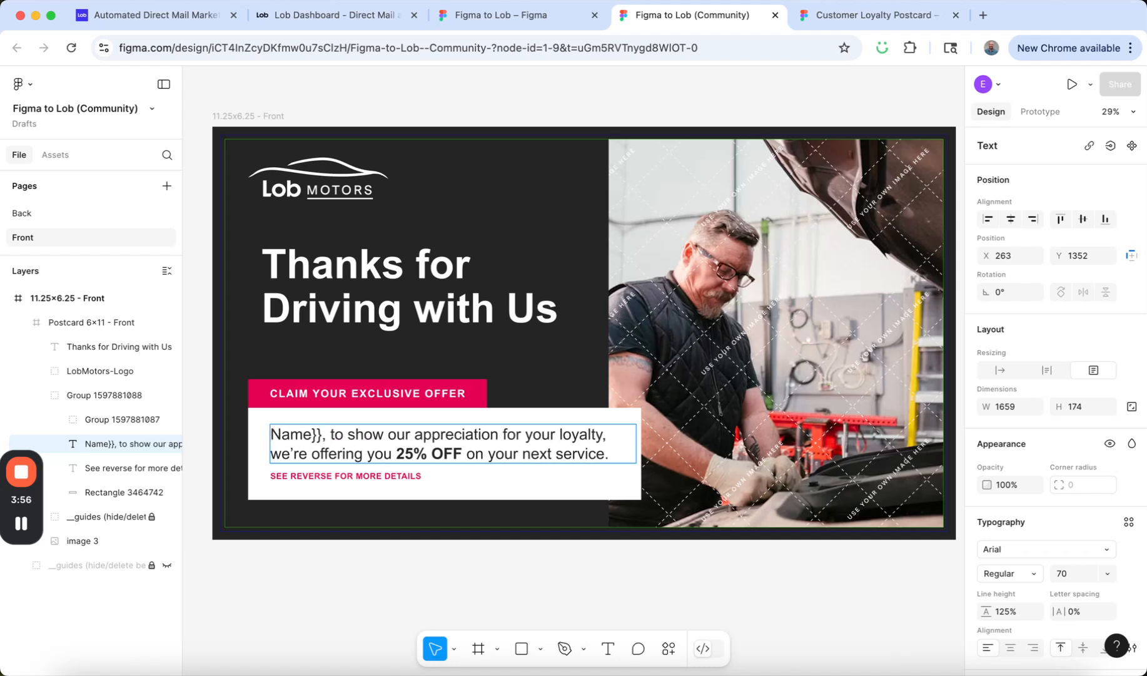
text({{First)
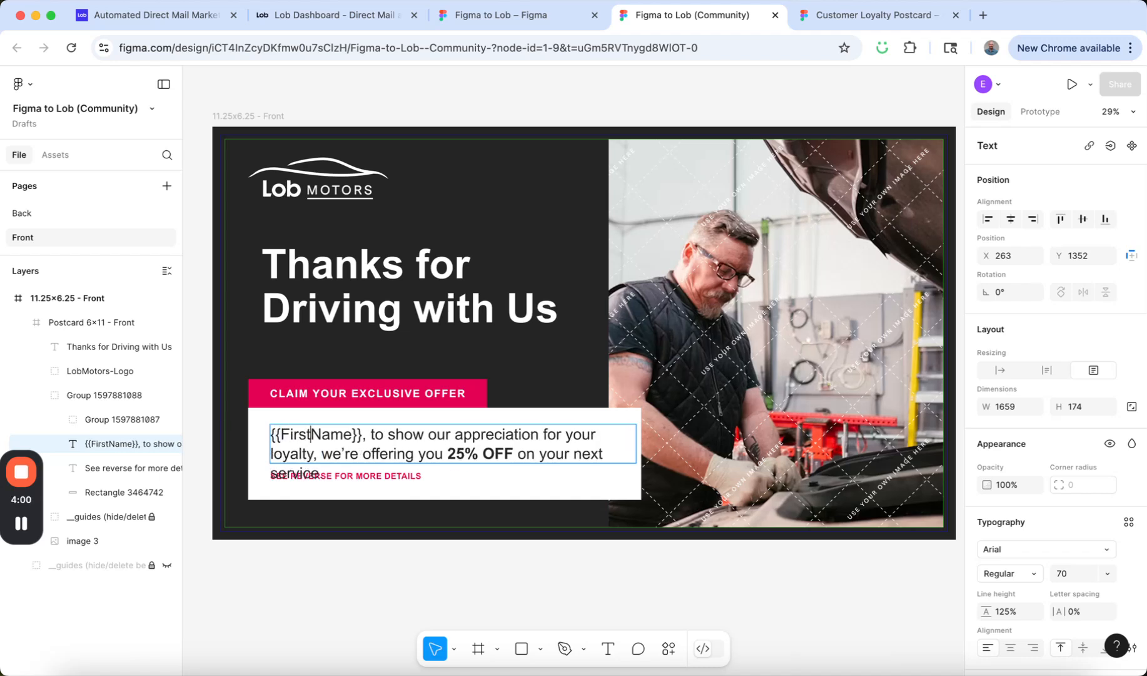
text(_)
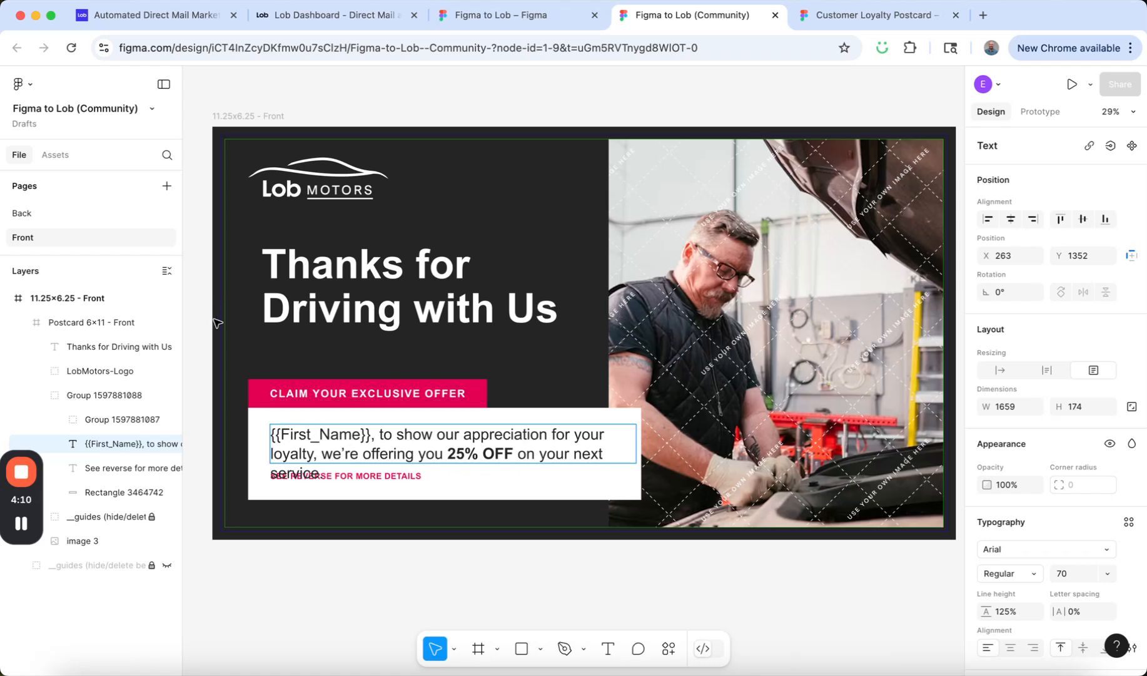
key(Escape)
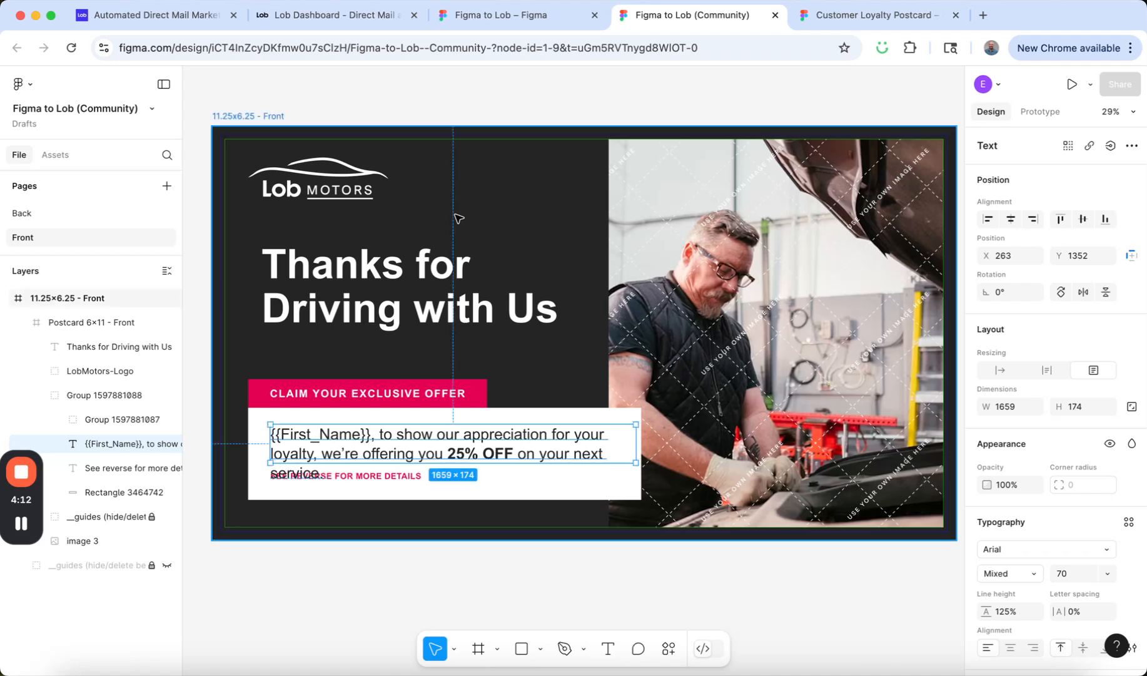
Move the "See reverse for more details" line below the wrapped offer text, to about X 263, Y 1621.
click(372, 480)
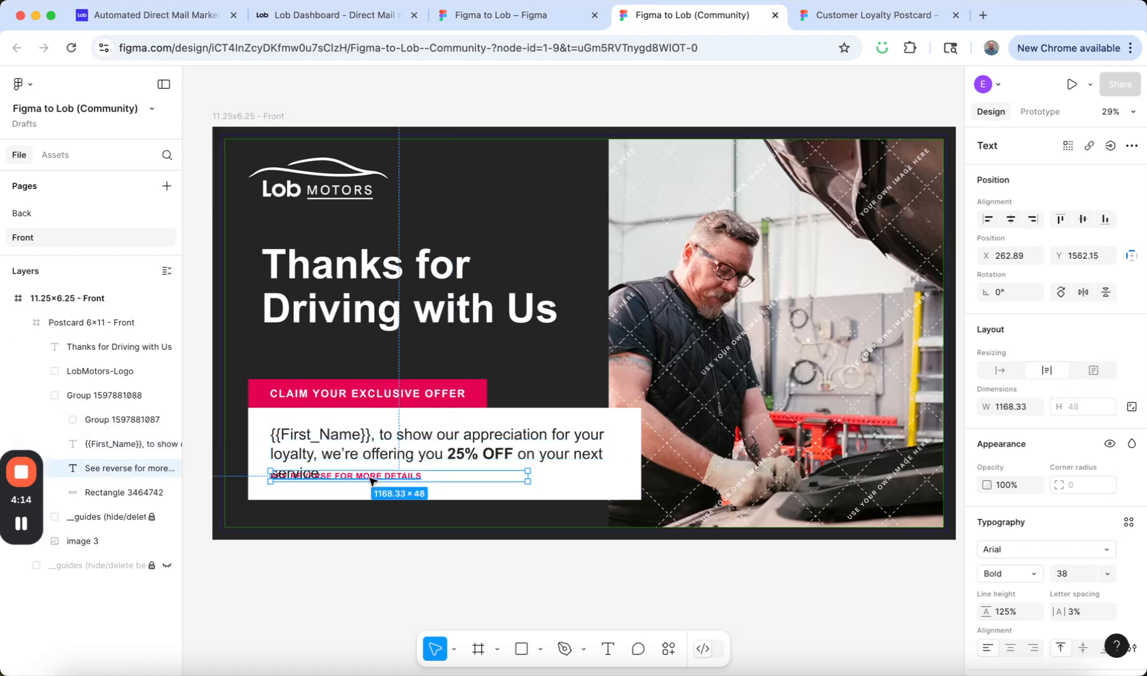
drag(386, 477, 386, 491)
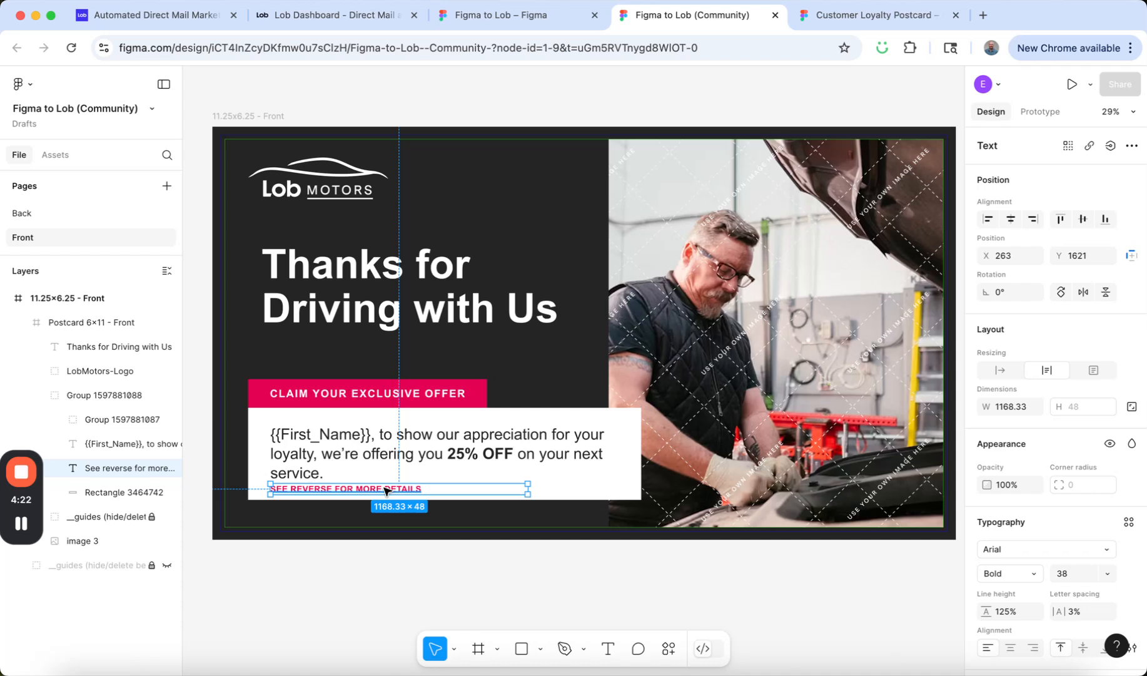
click(401, 562)
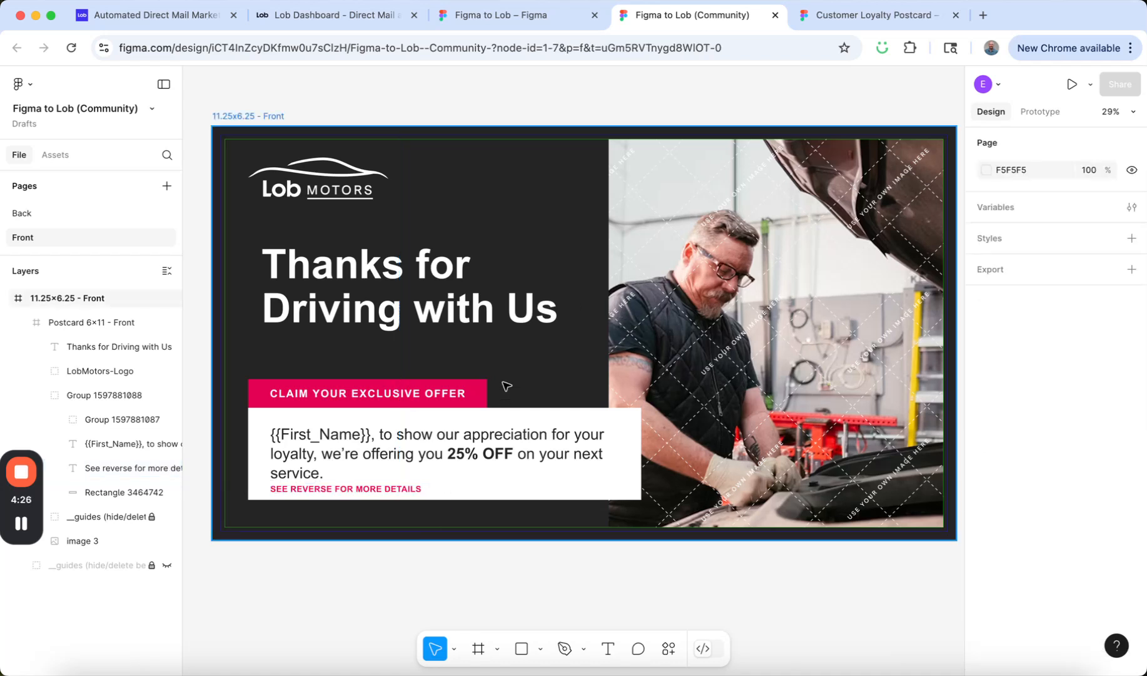
Export the mail design to Lob with the Figma to Lob plugin, agreeing to have Lob host the assets.
click(24, 85)
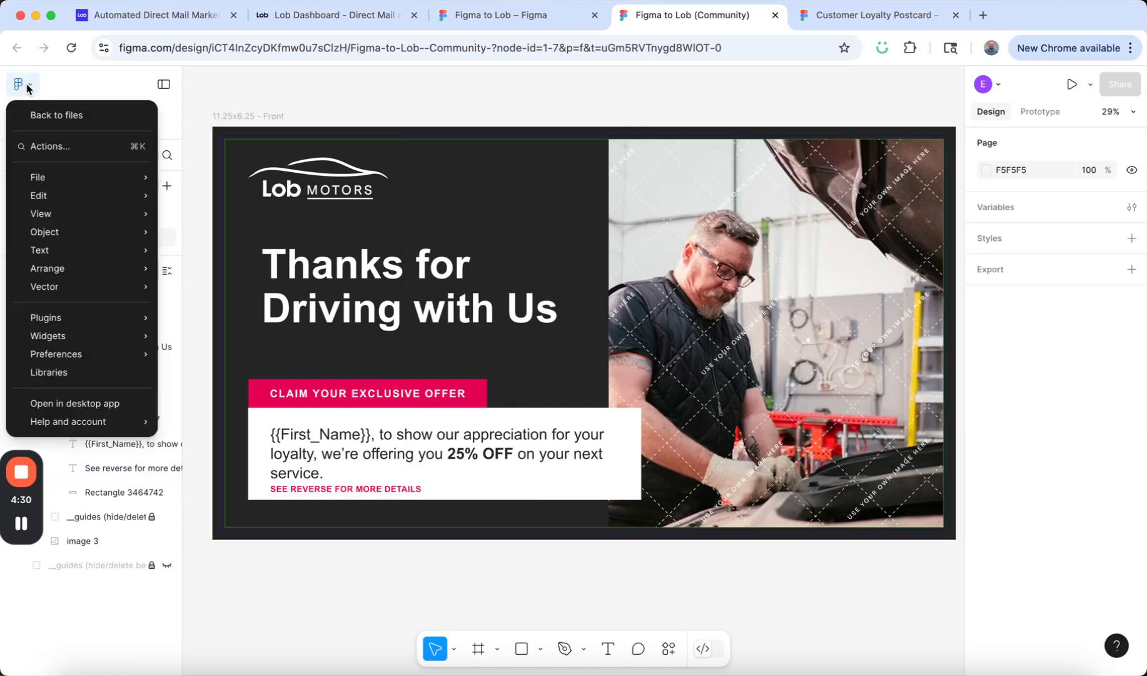
mouse_move(95, 320)
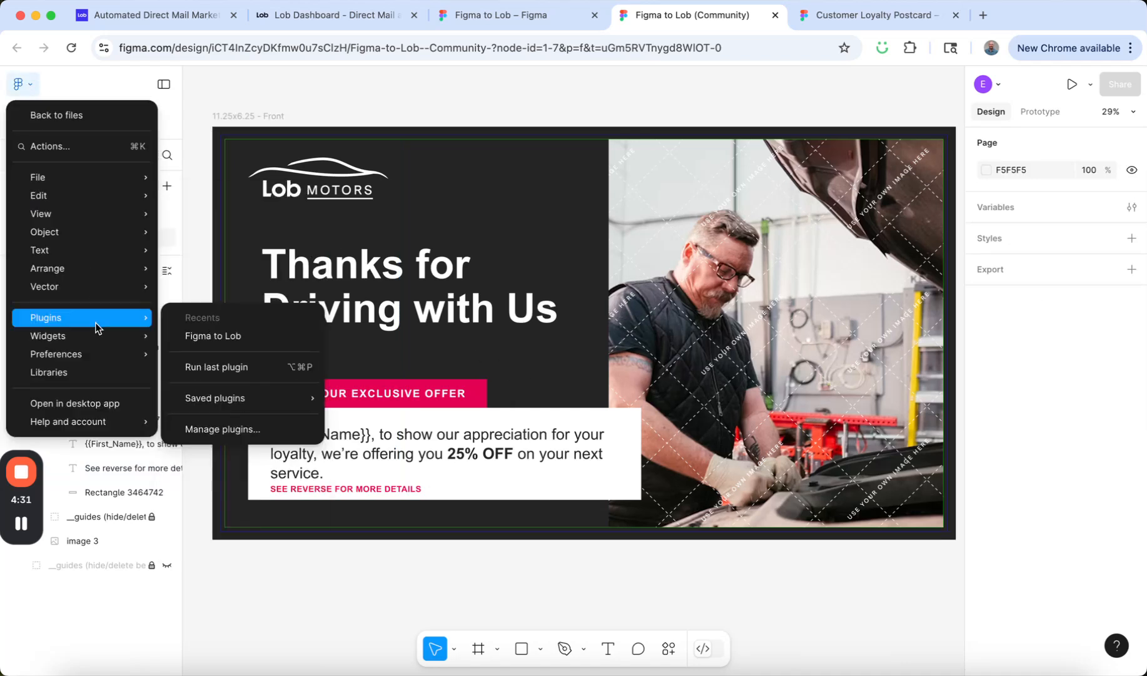
click(241, 340)
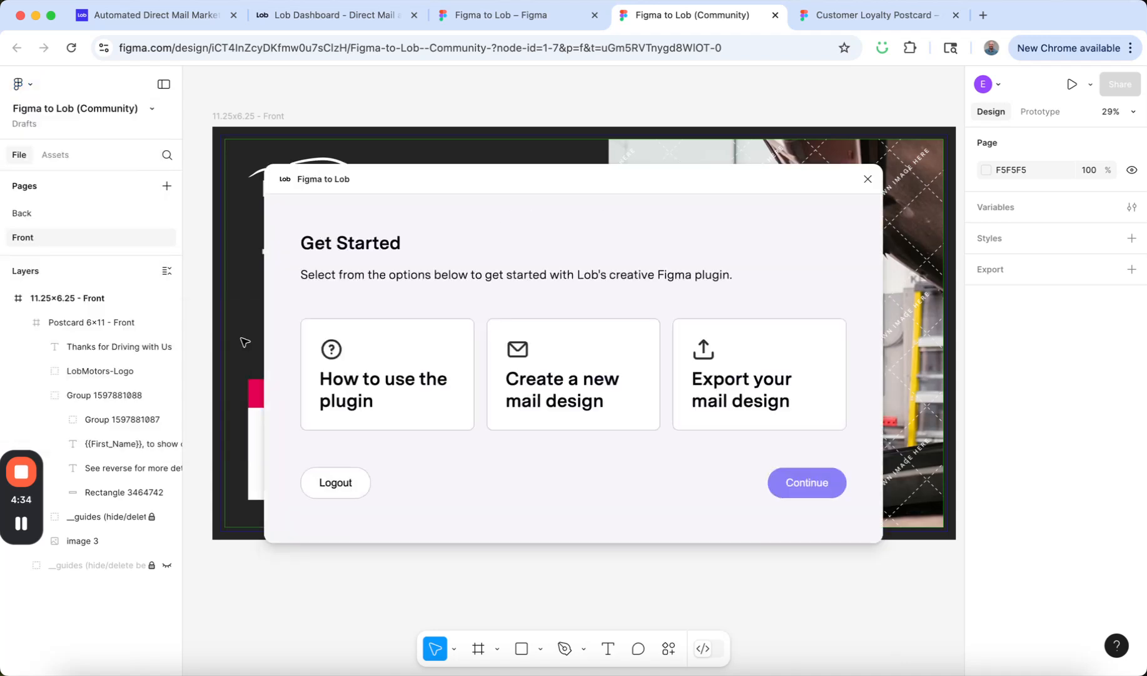
click(753, 372)
click(815, 486)
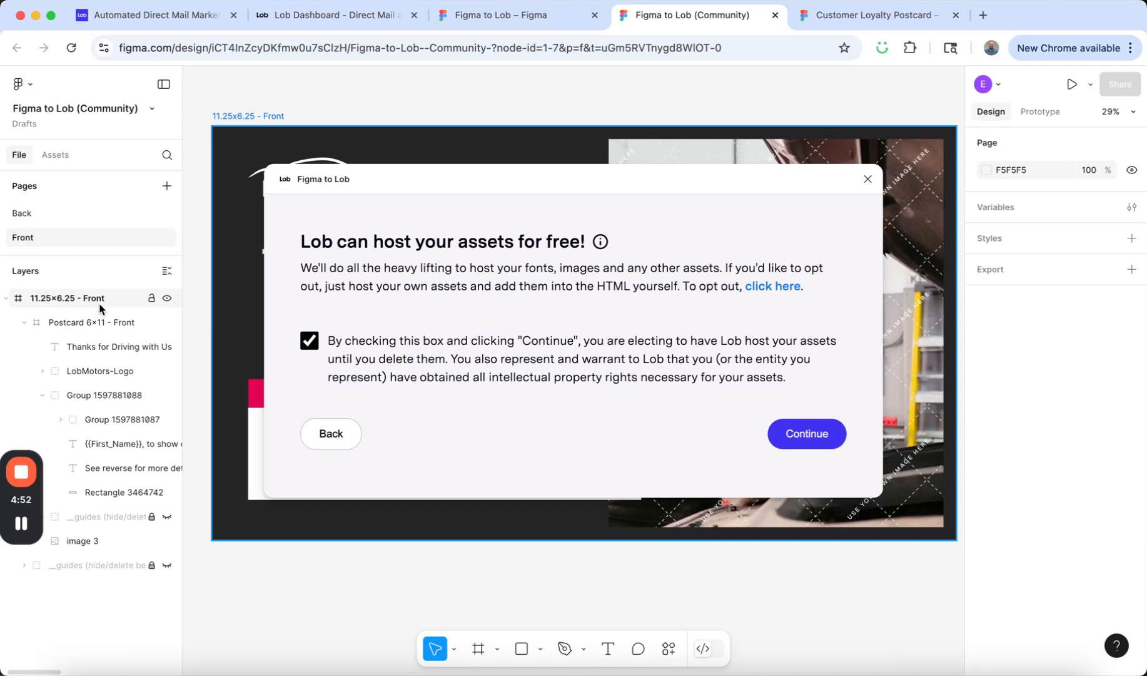
click(806, 433)
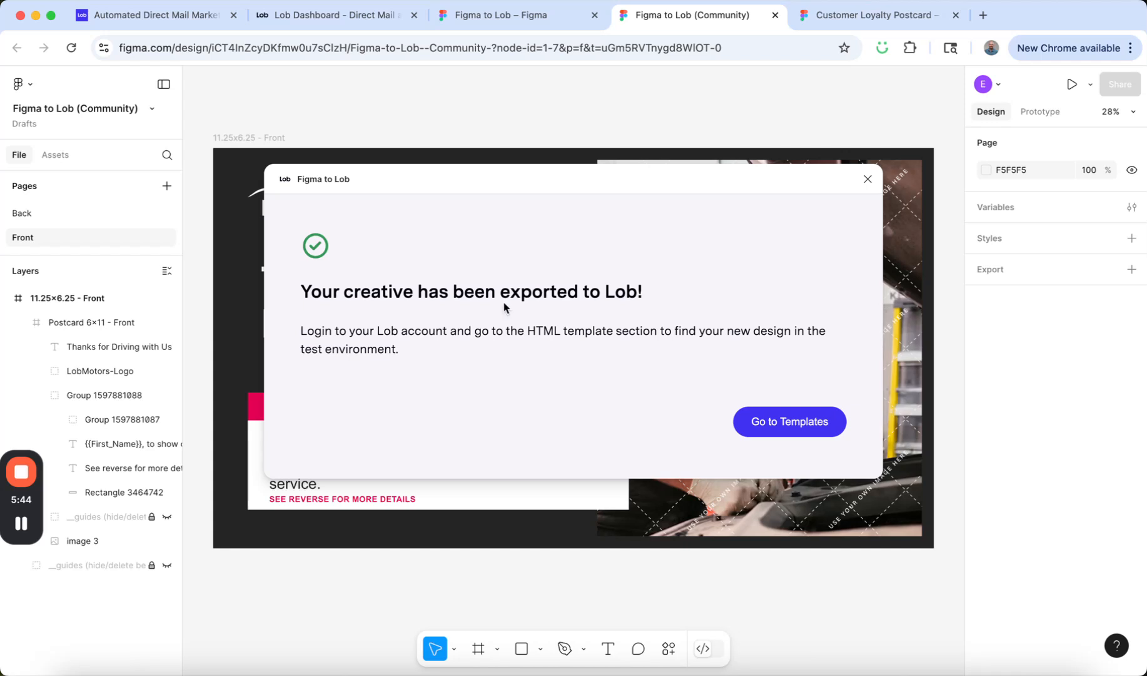
Open the exported FigmatoLobCommunity - Front-1 template in the Lob dashboard and examine its HTML code.
click(782, 423)
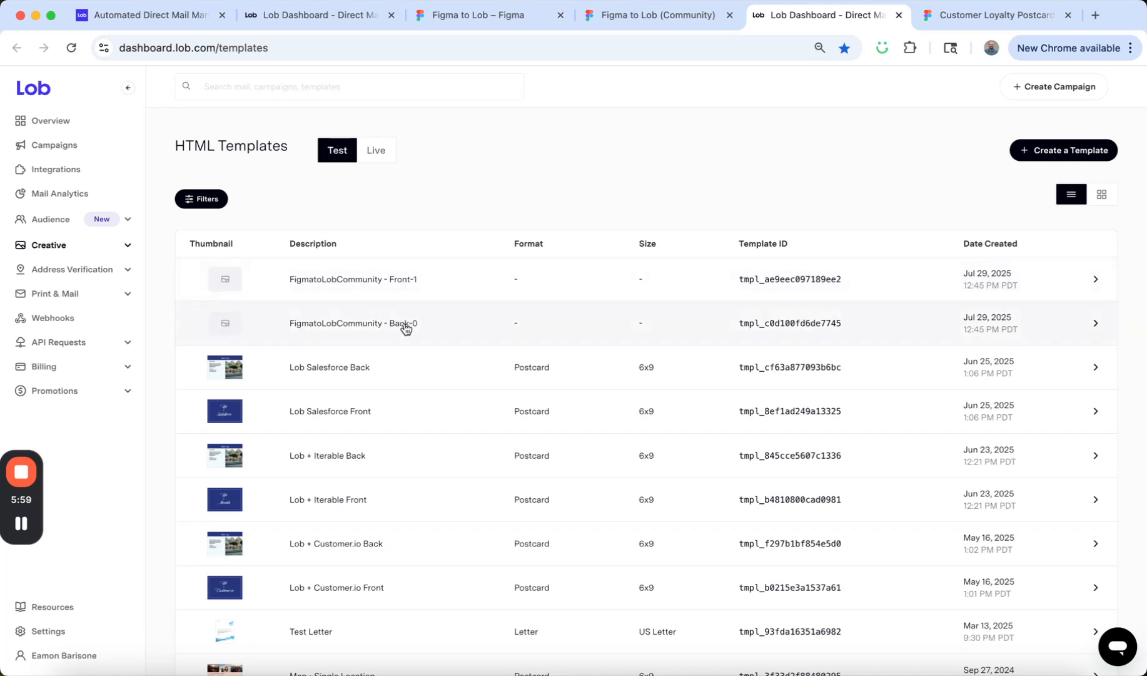
click(350, 287)
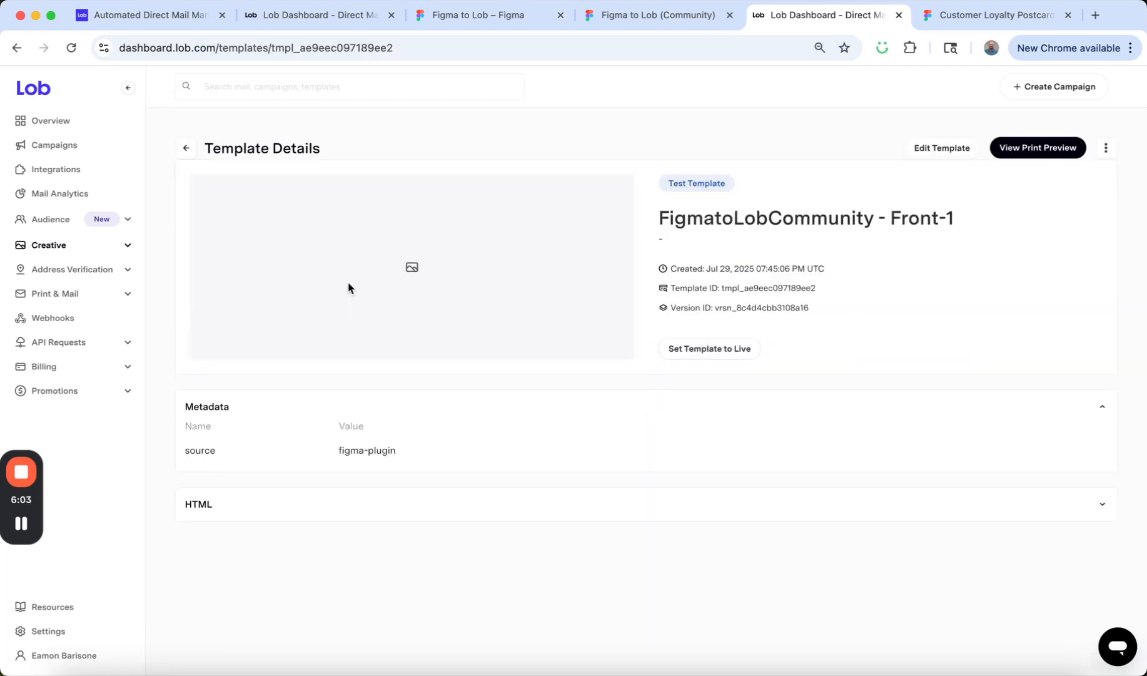
click(379, 511)
scroll(379, 511, down, 2)
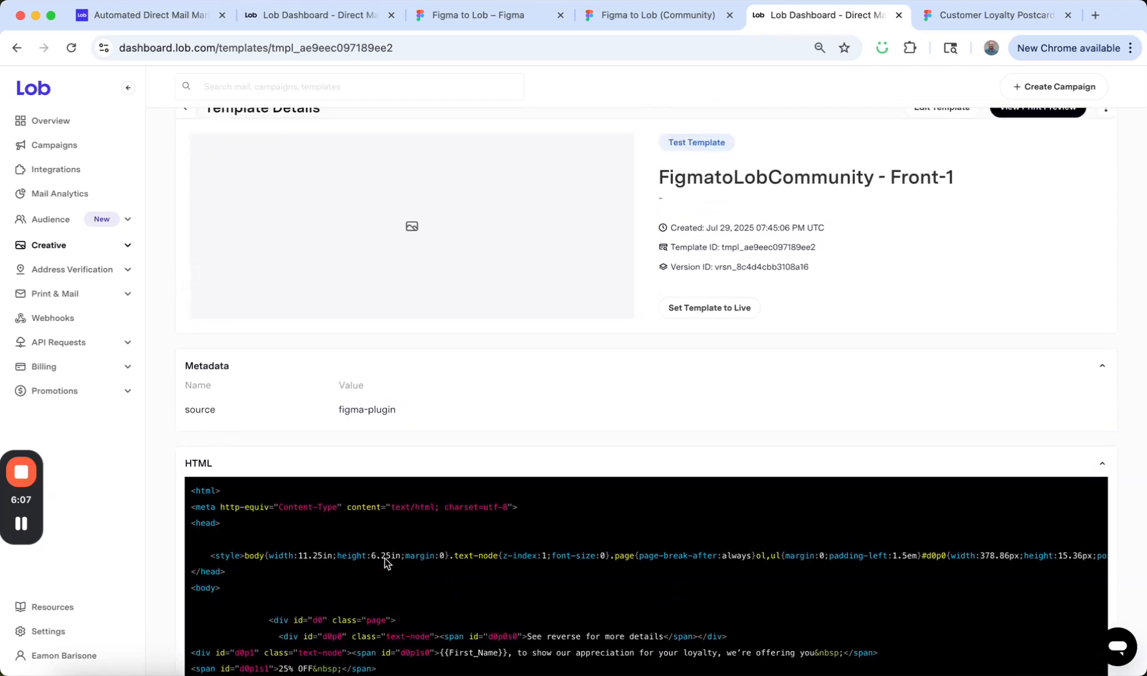
click(376, 466)
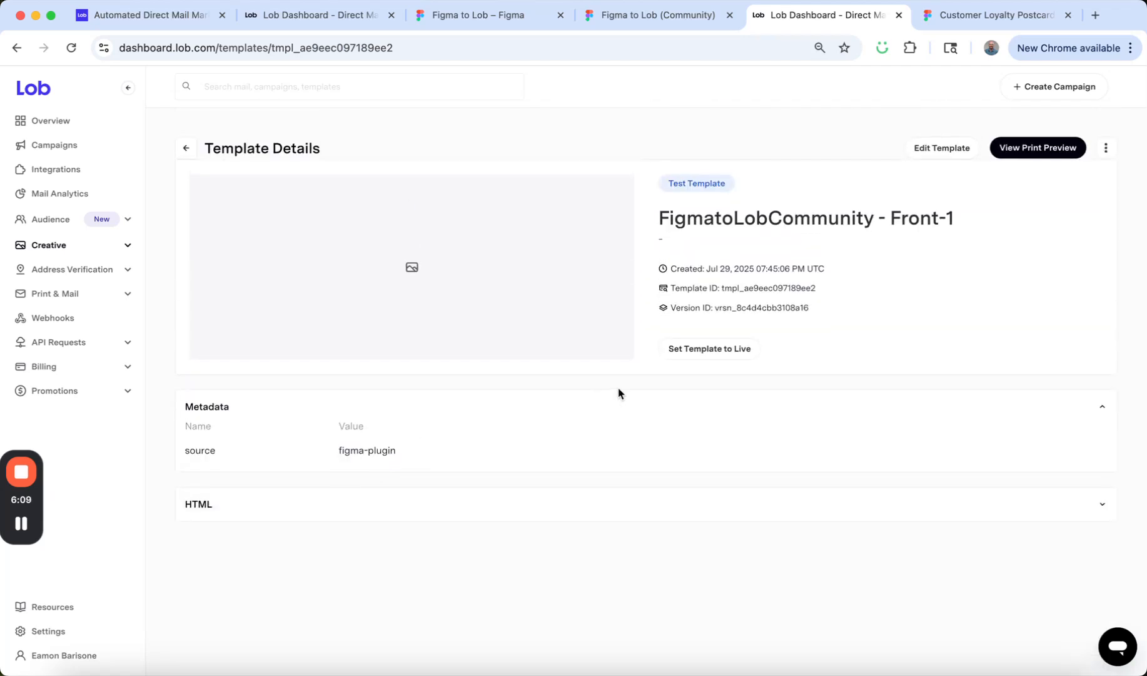
Generate a print preview of the template as a 6x11 Postcard, filling the First_Name merge variable with a sample first name.
click(1039, 153)
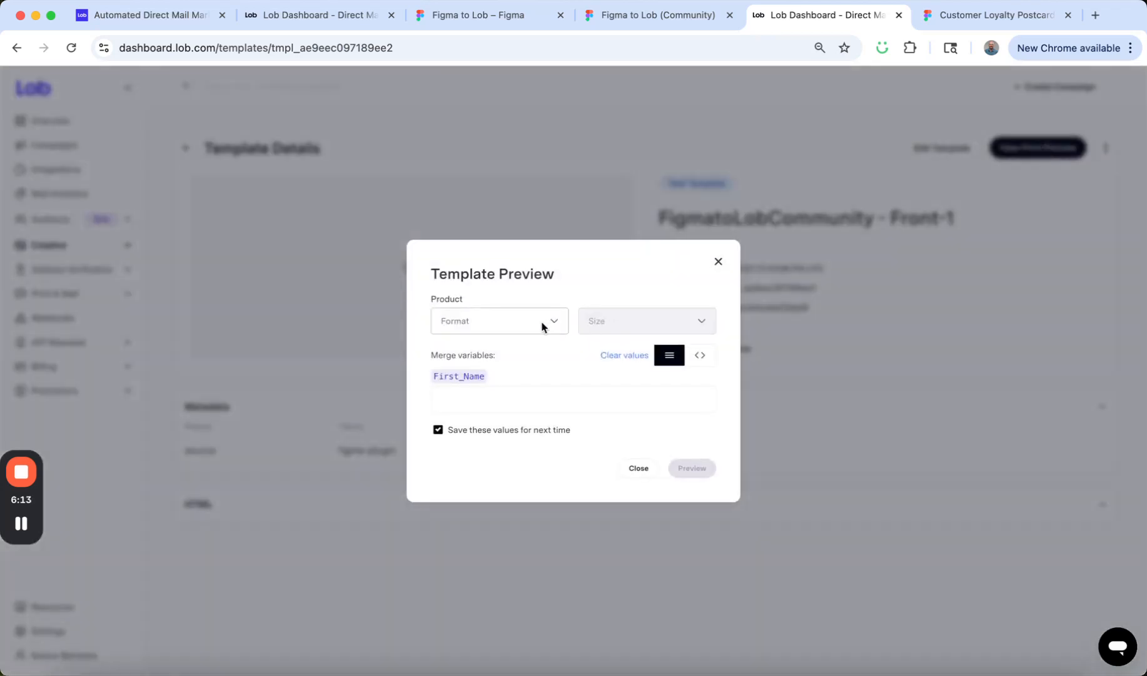
click(542, 326)
click(513, 353)
click(627, 324)
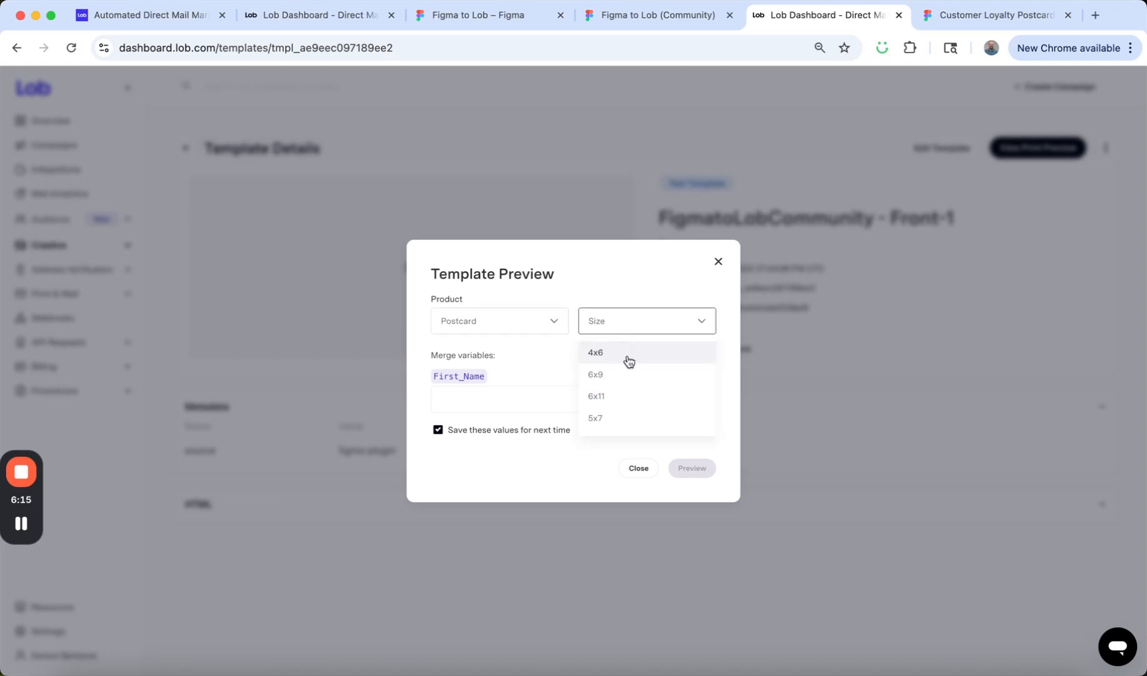
click(624, 400)
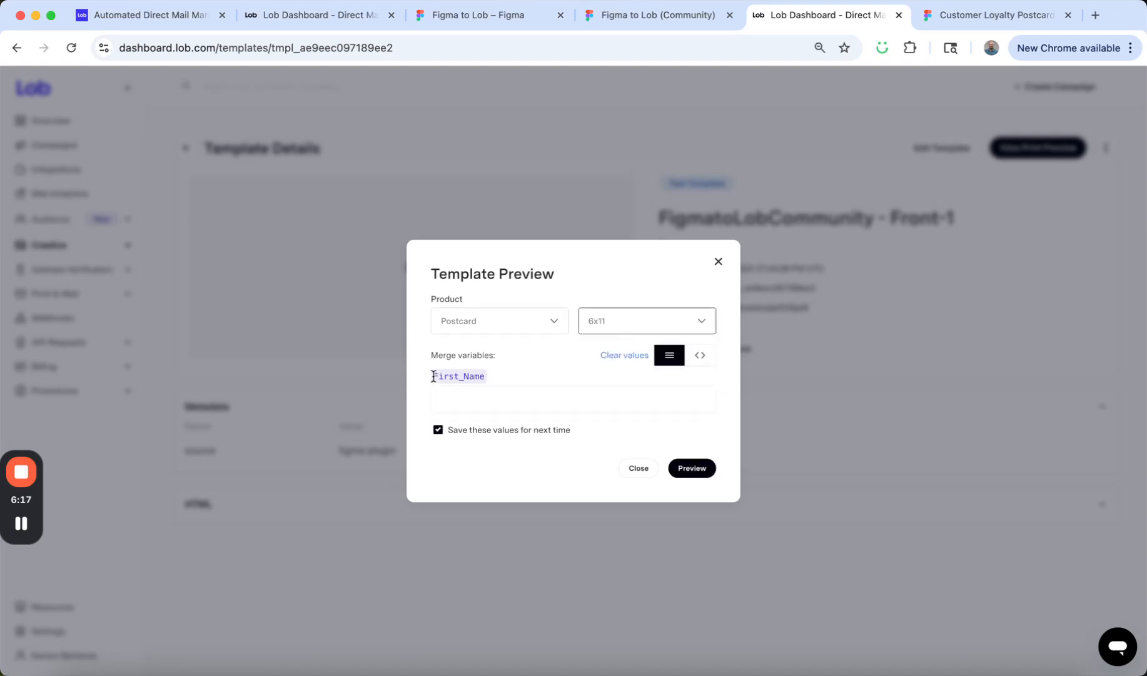
drag(433, 375, 486, 375)
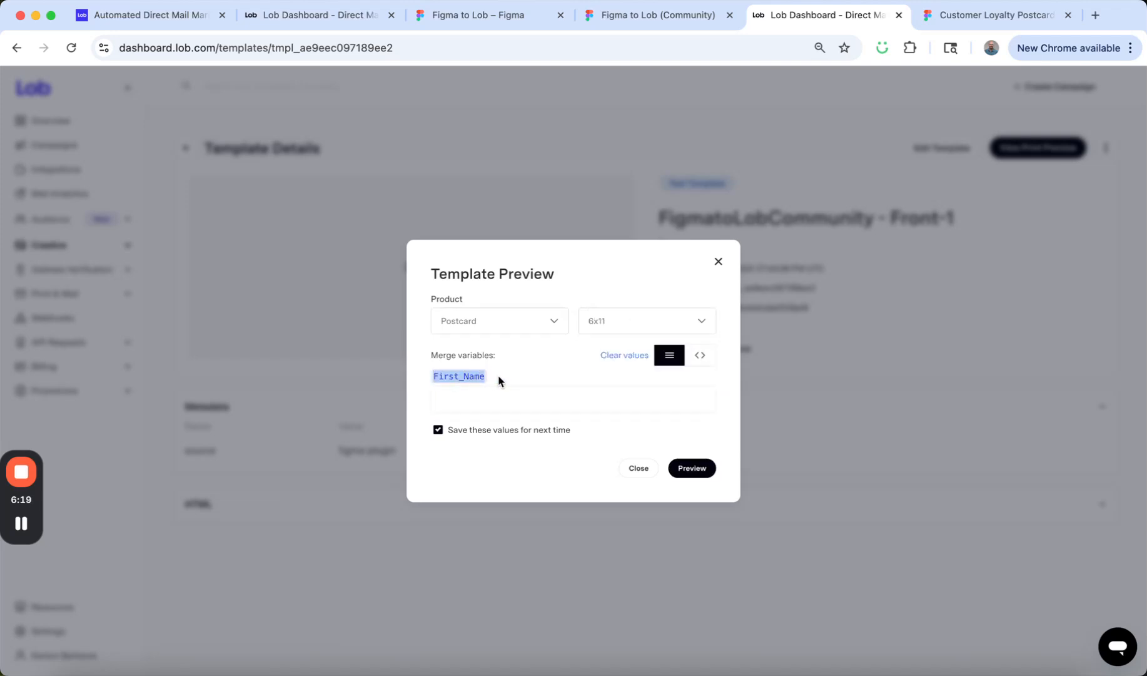
click(471, 400)
text(Eamon)
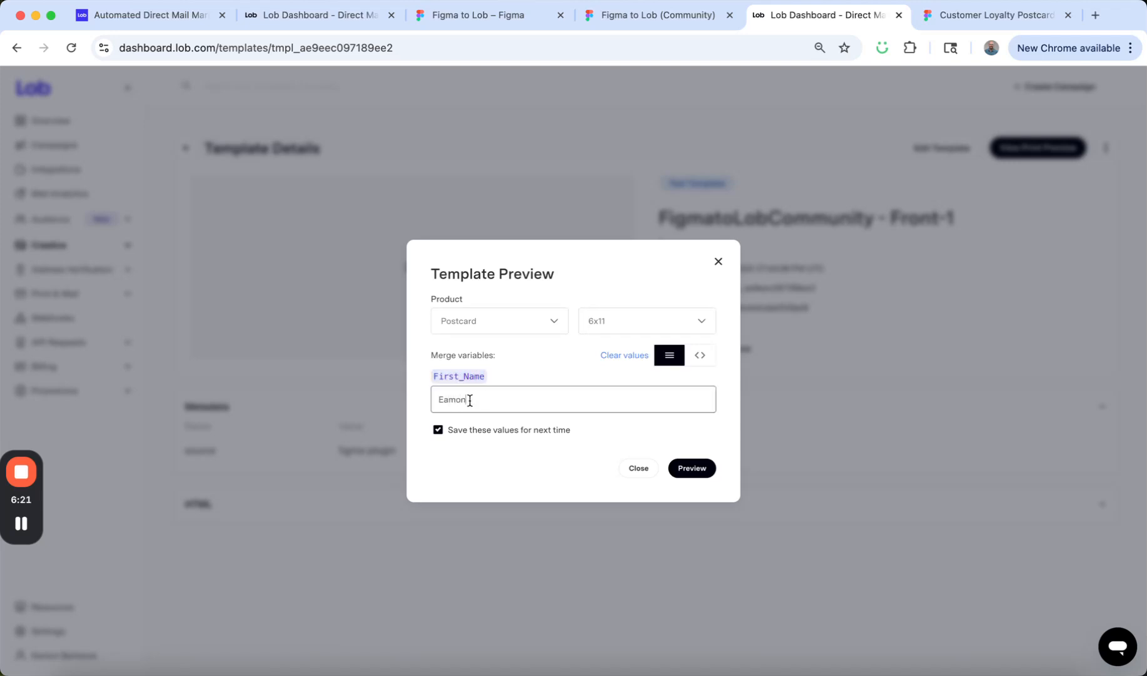
click(694, 468)
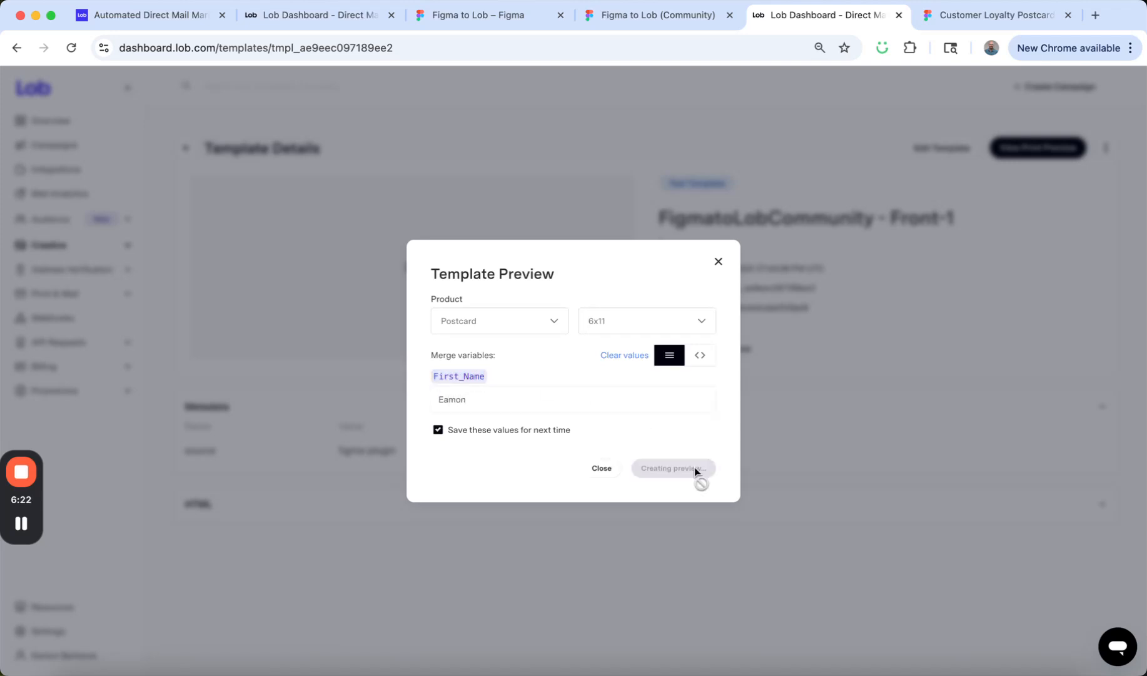